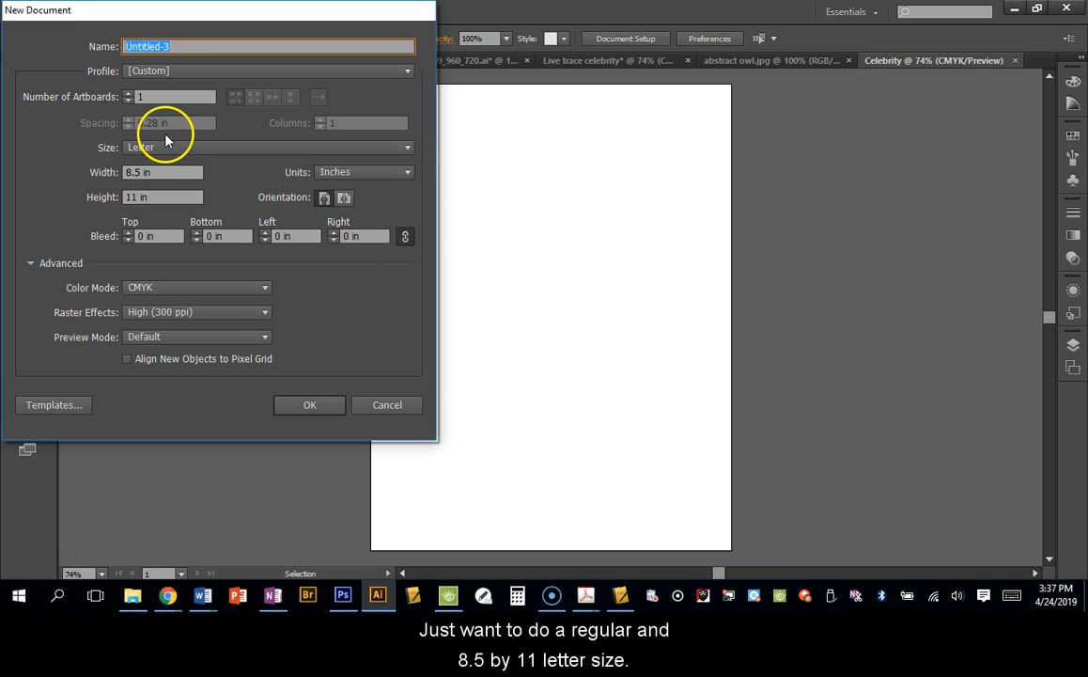
# Name the new letter-size document "Celebrity" and create it
pyautogui.write('C')
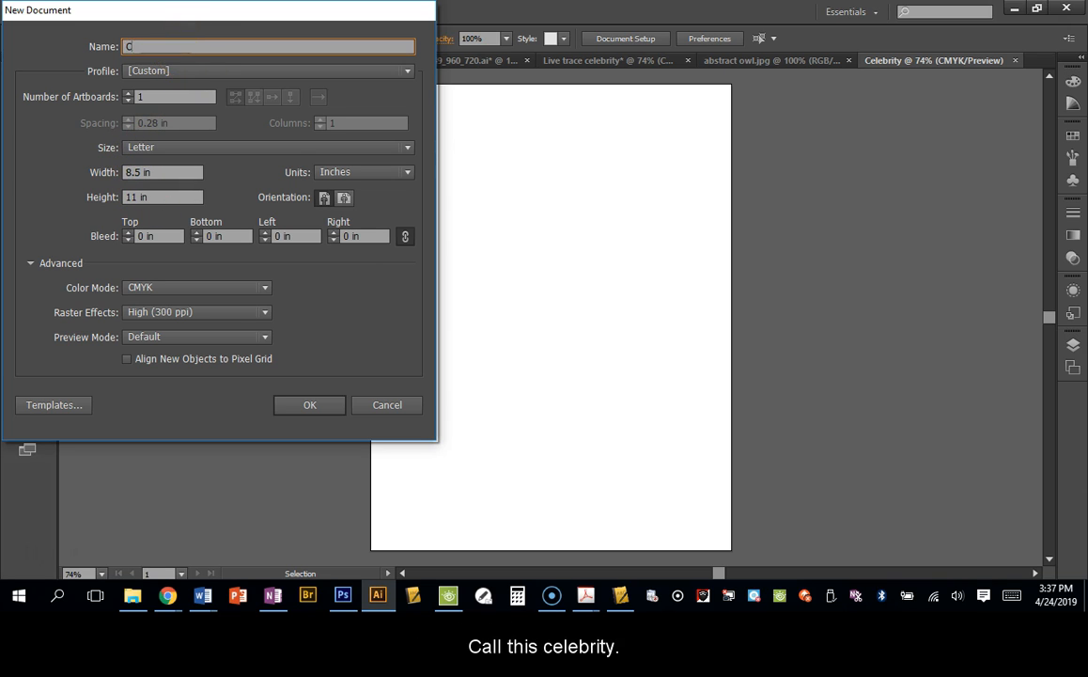
pyautogui.write('elebrity')
pyautogui.press('Return')
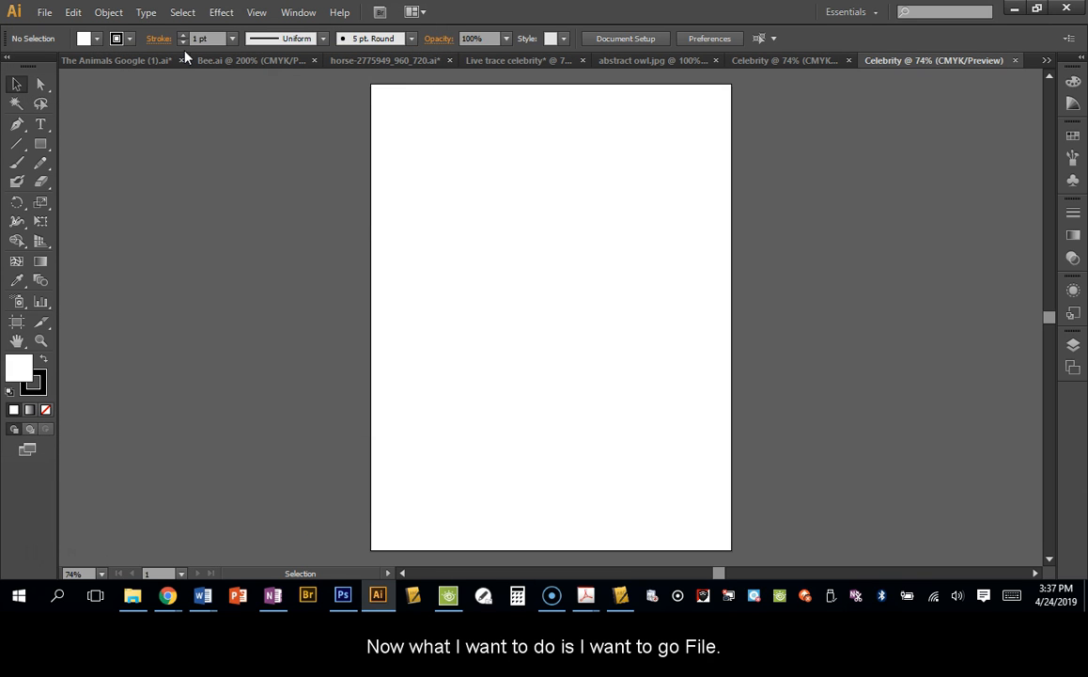
# Place the image robert-downey-jr_sc_768x1024 from the Pictures folder as a linked file in the document
pyautogui.click(45, 13)
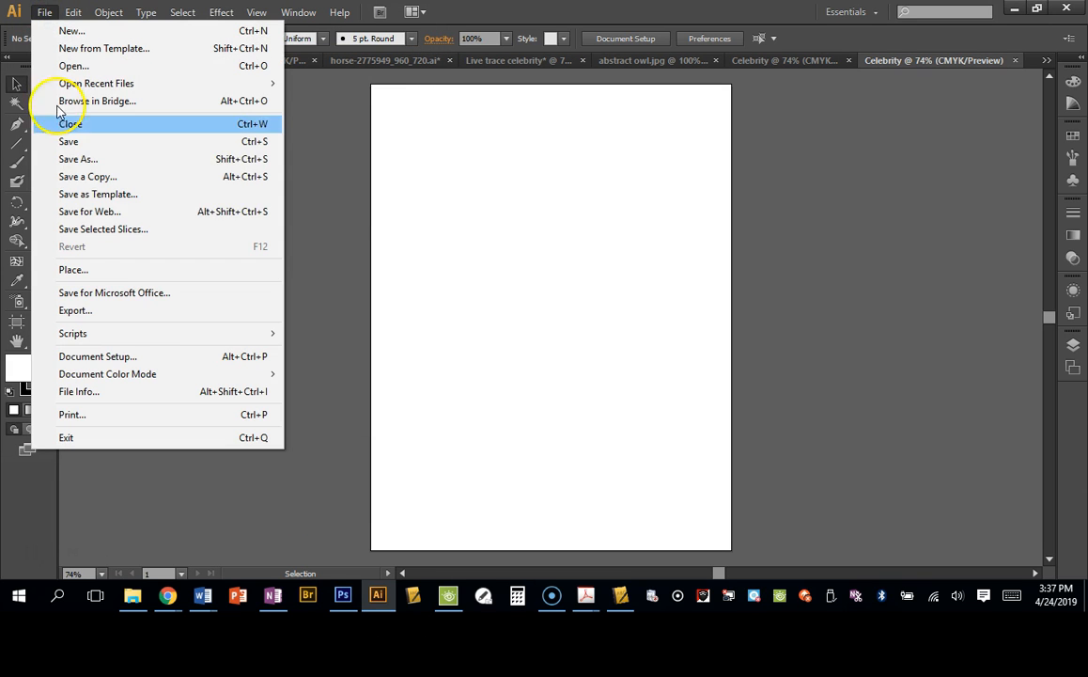
pyautogui.click(75, 270)
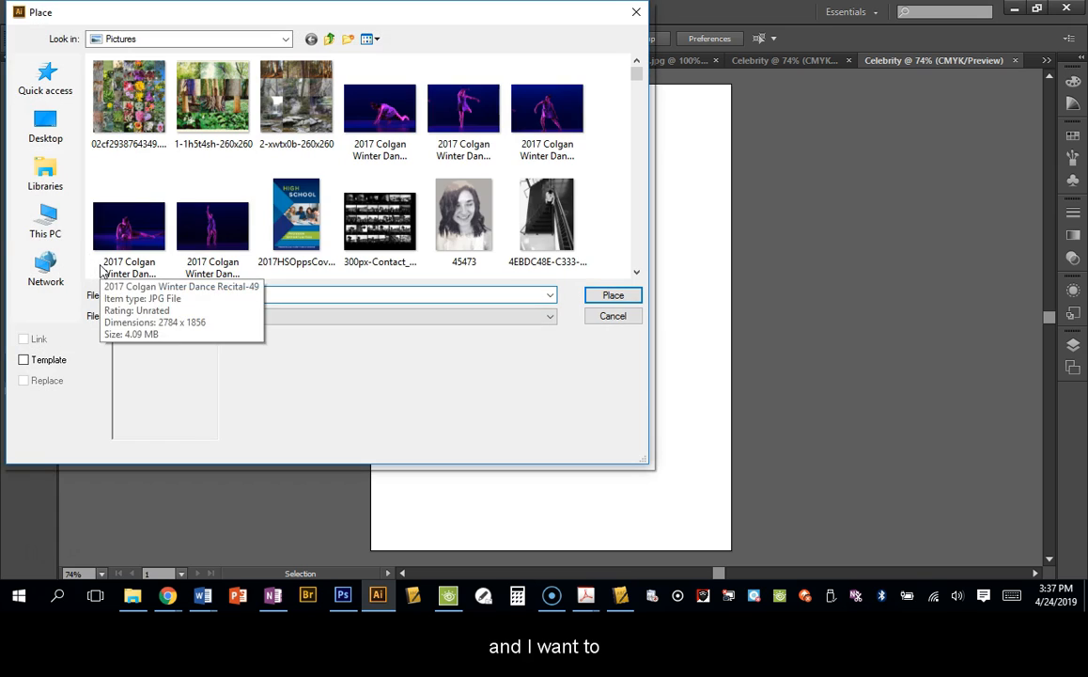
pyautogui.click(47, 178)
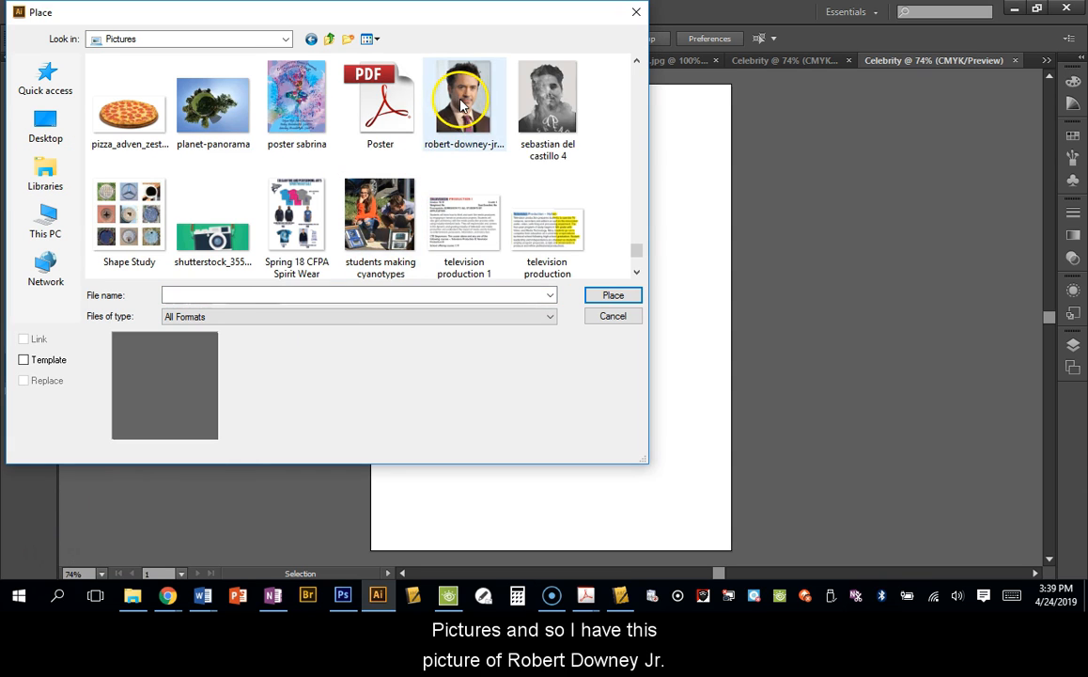
pyautogui.click(461, 106)
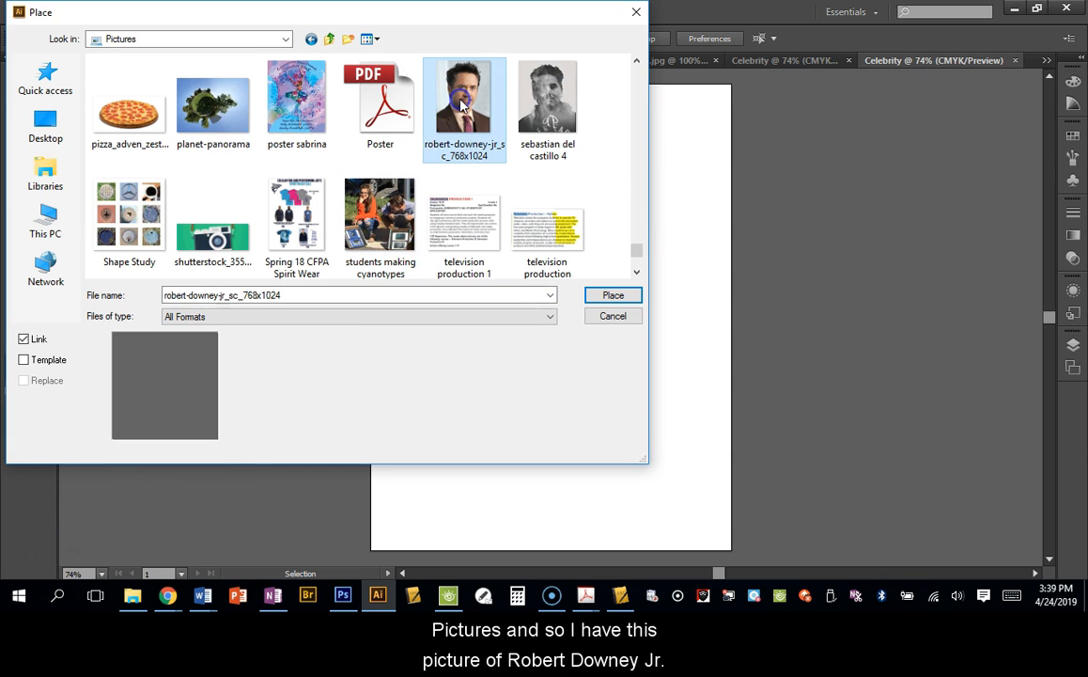
pyautogui.click(611, 296)
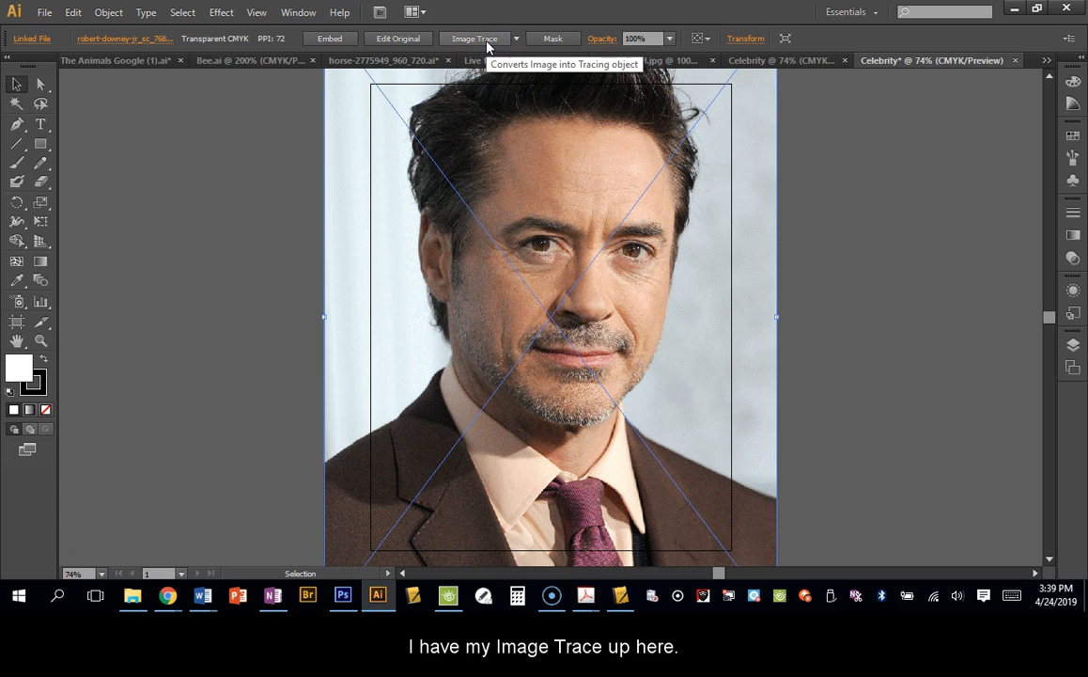
# Bring up the Image Trace options and trace the placed portrait with the 3 Colors preset
pyautogui.click(292, 15)
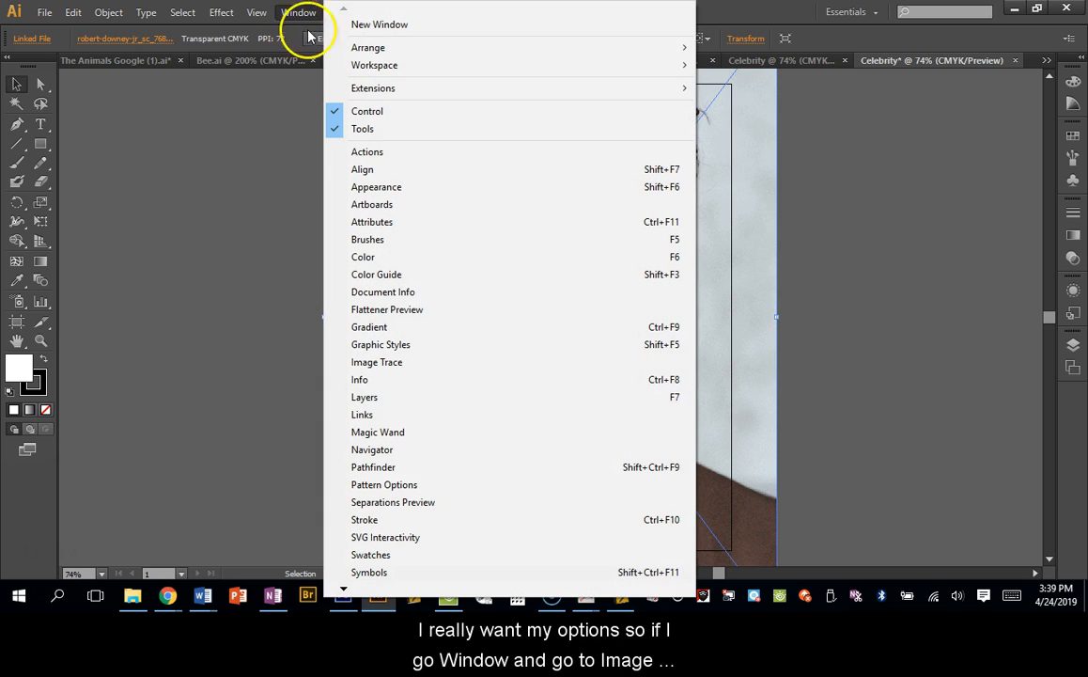
pyautogui.click(418, 363)
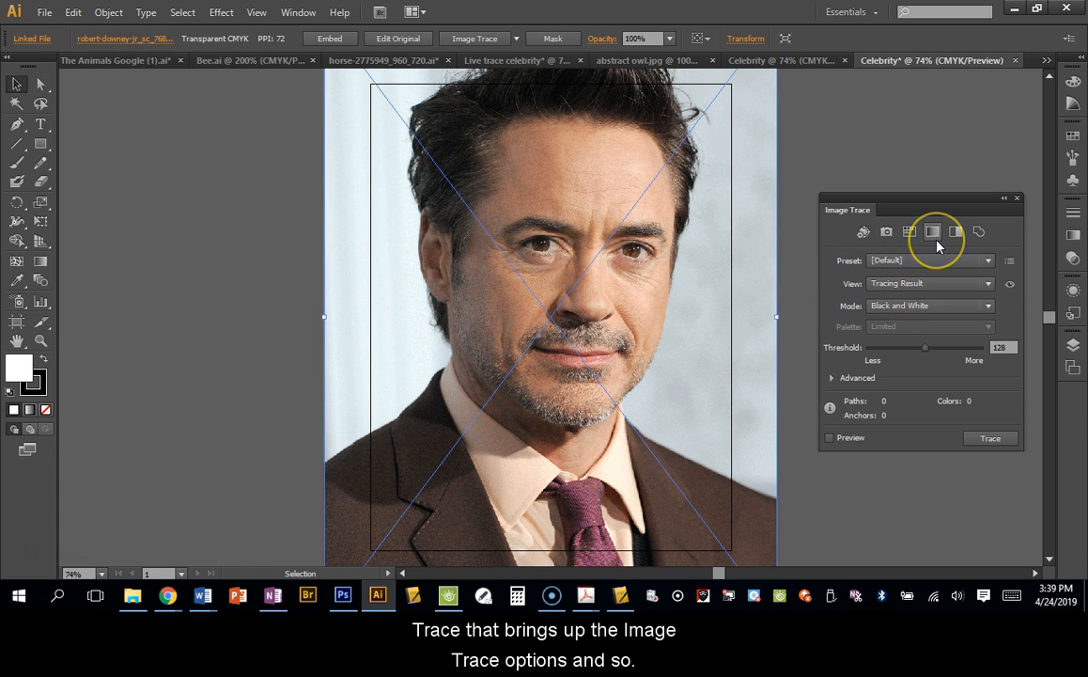
pyautogui.click(988, 260)
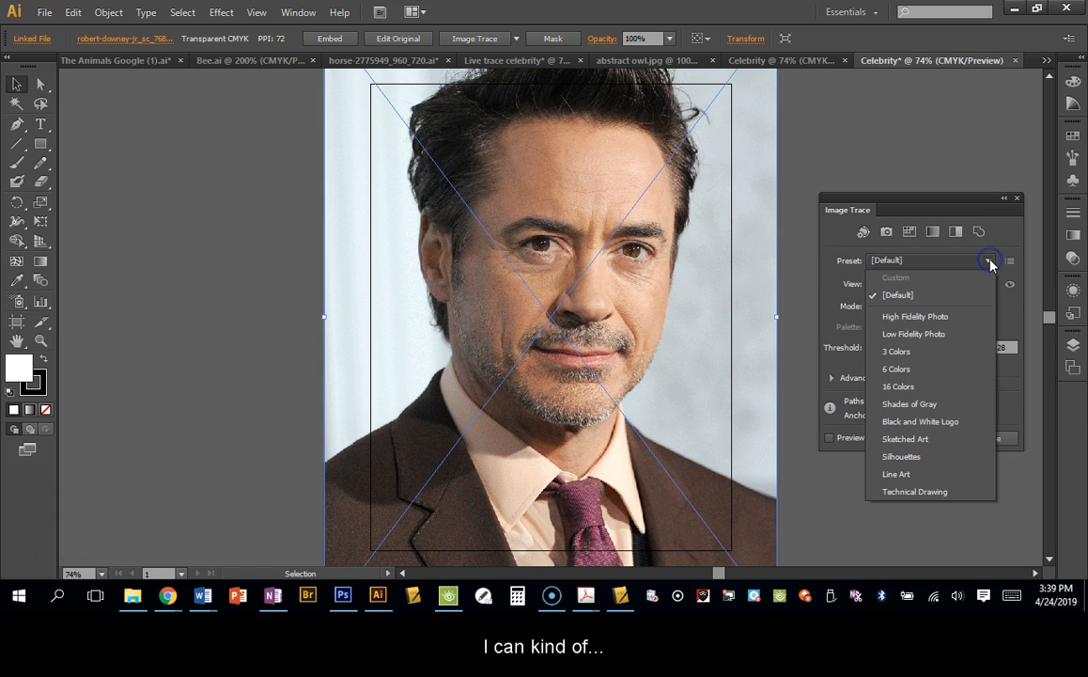
pyautogui.click(929, 363)
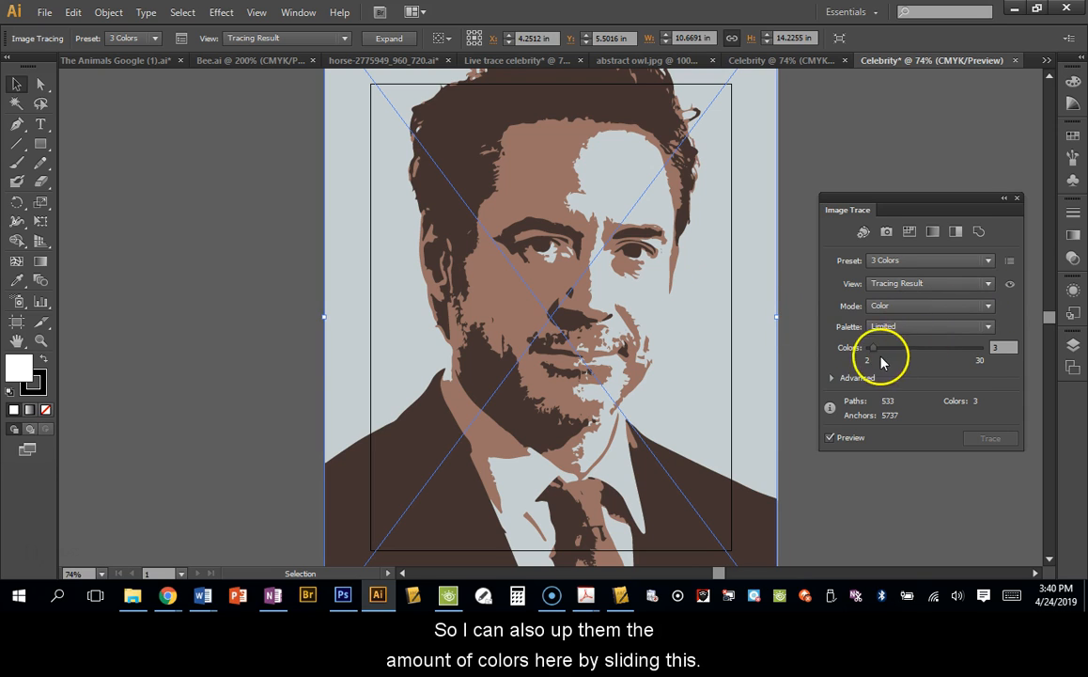
# Try the 6 Colors tracing preset on the portrait, then the Full Tone palette
pyautogui.click(987, 260)
pyautogui.click(965, 368)
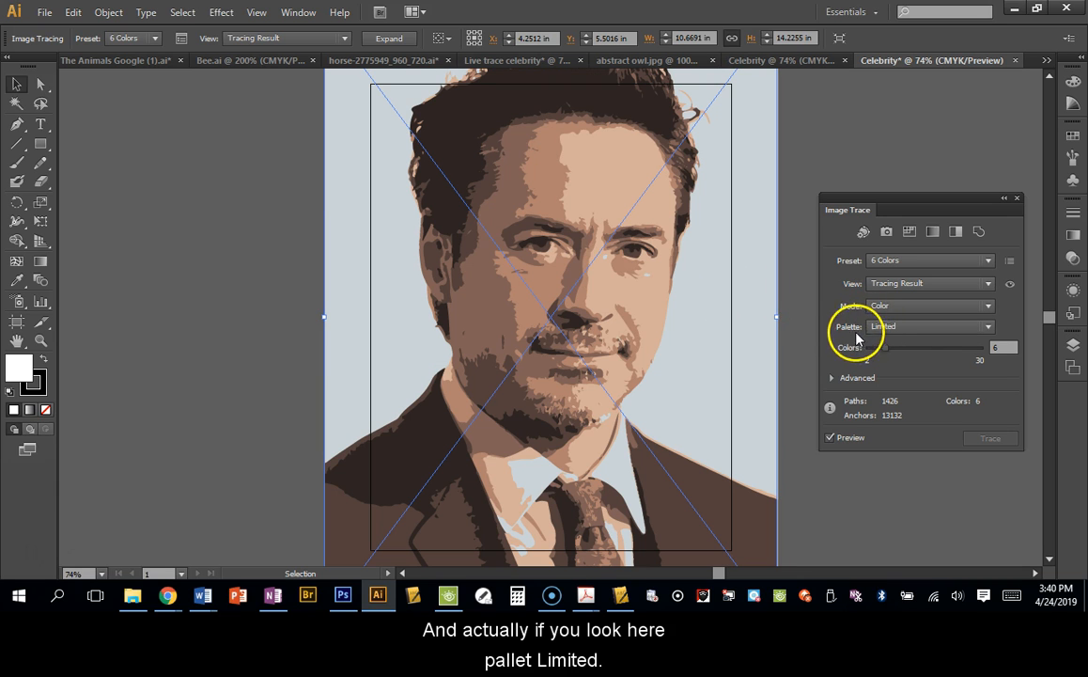
pyautogui.click(986, 327)
pyautogui.click(962, 380)
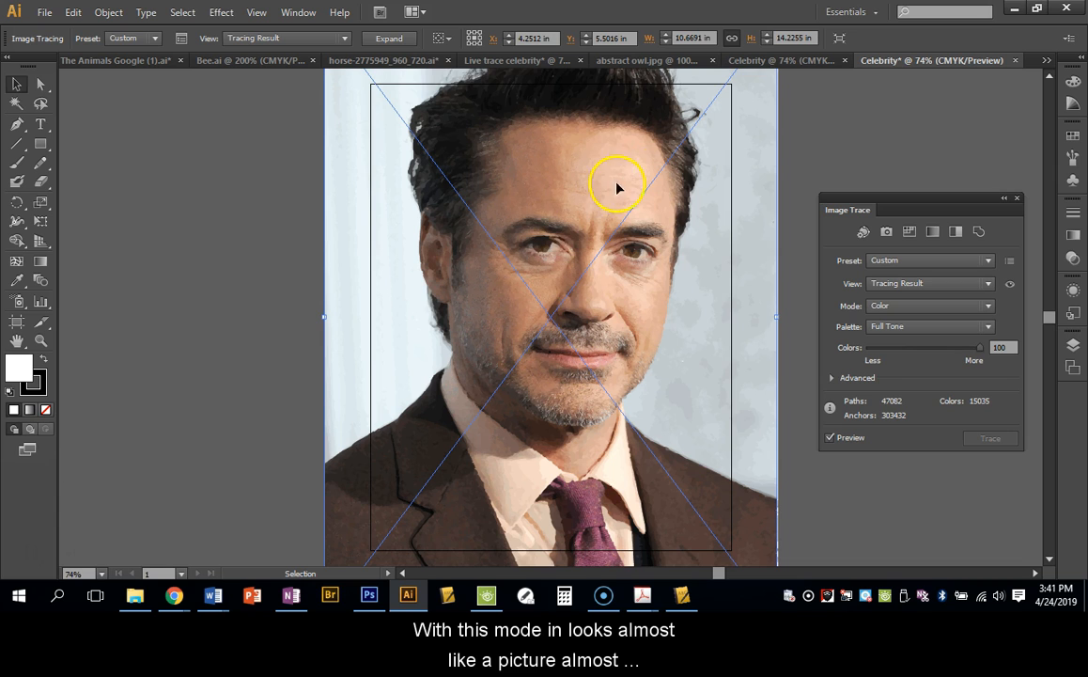
# Try the Shades of Gray preset on the portrait, then Black and White Logo with a threshold of 167
pyautogui.click(988, 263)
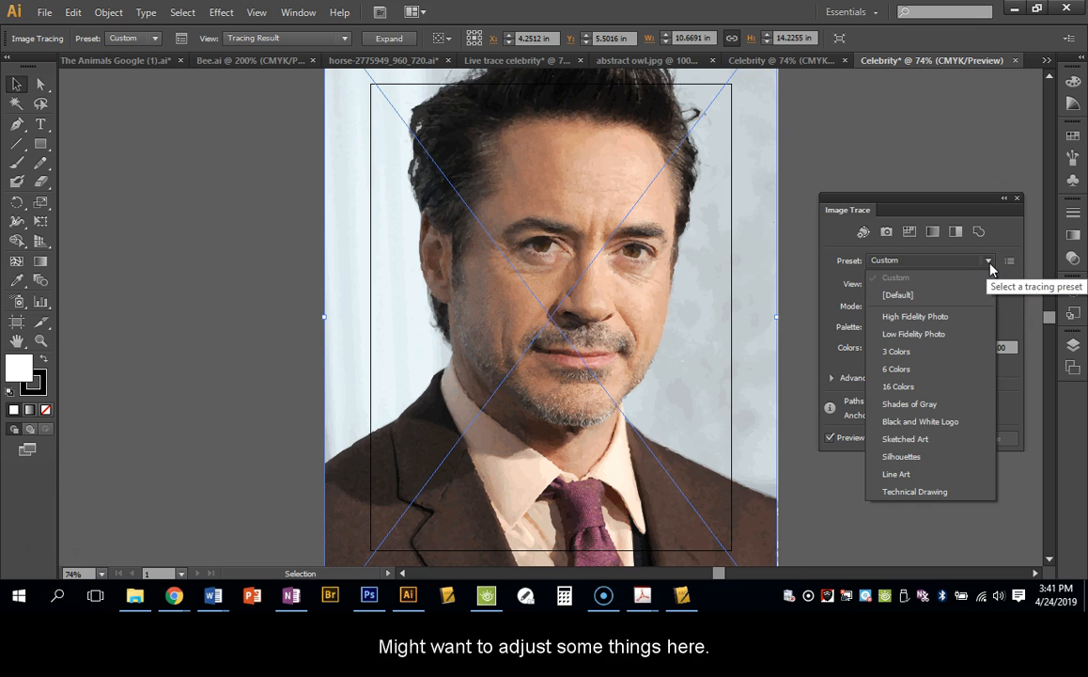
pyautogui.click(954, 405)
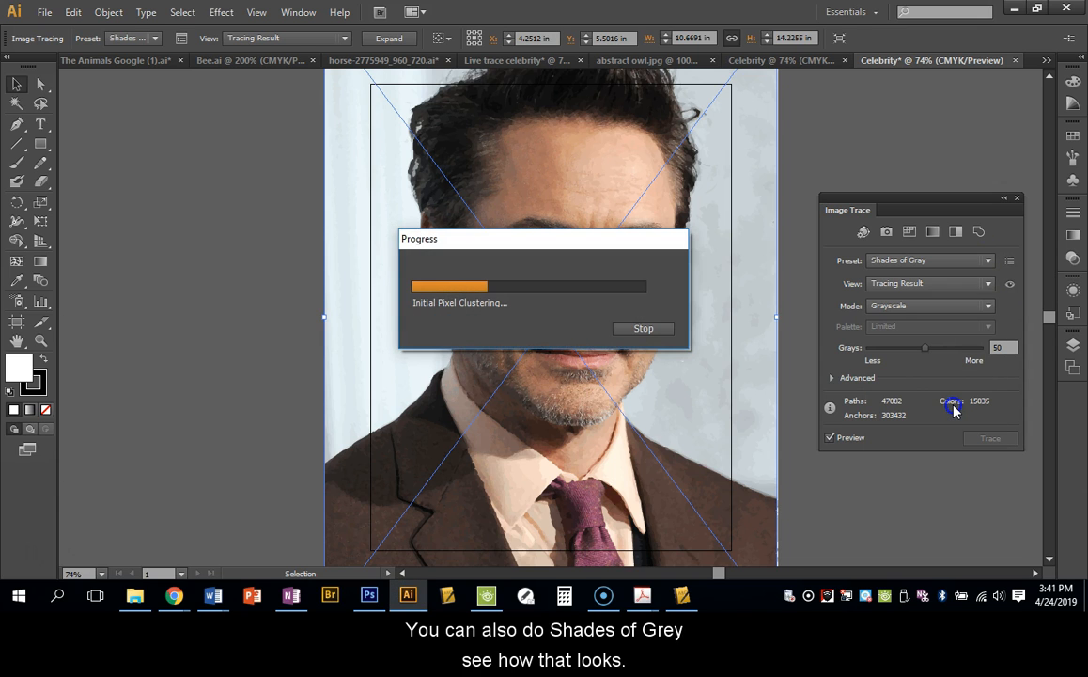
pyautogui.click(953, 260)
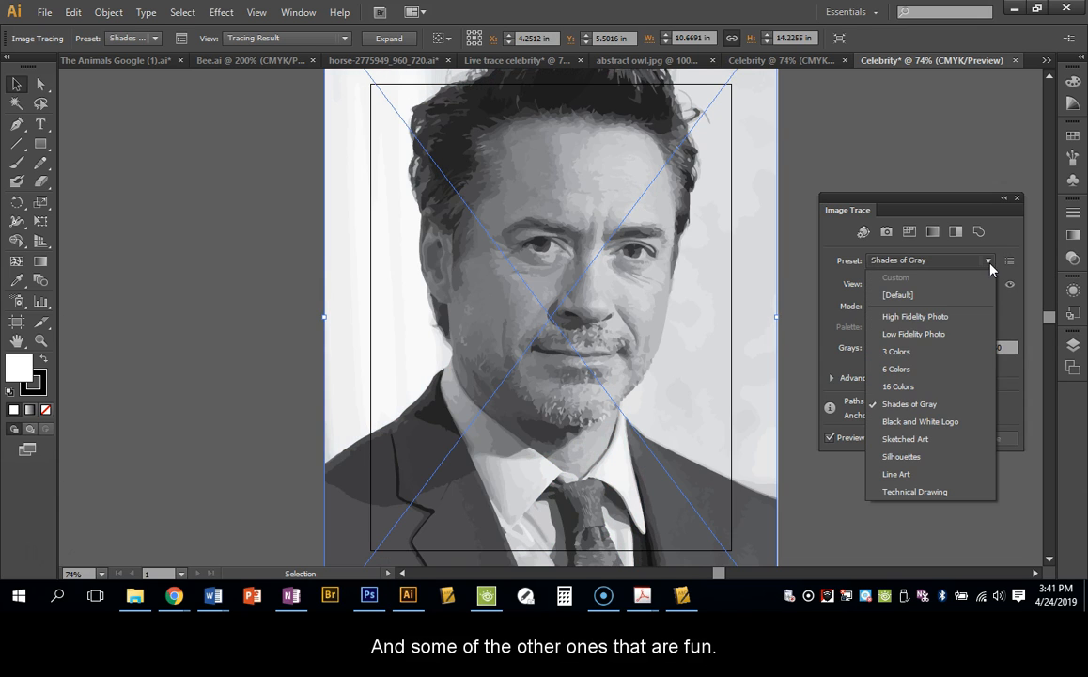
pyautogui.click(968, 423)
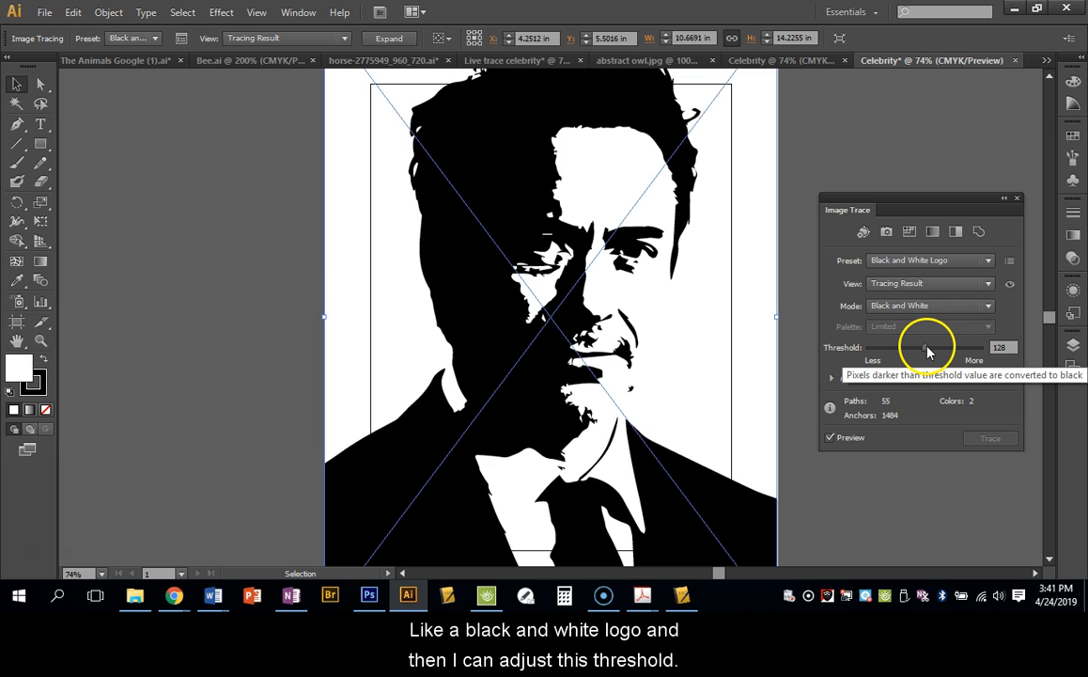
pyautogui.moveTo(927, 351)
pyautogui.mouseDown()
pyautogui.moveTo(909, 352)
pyautogui.moveTo(955, 354)
pyautogui.moveTo(942, 351)
pyautogui.mouseUp()
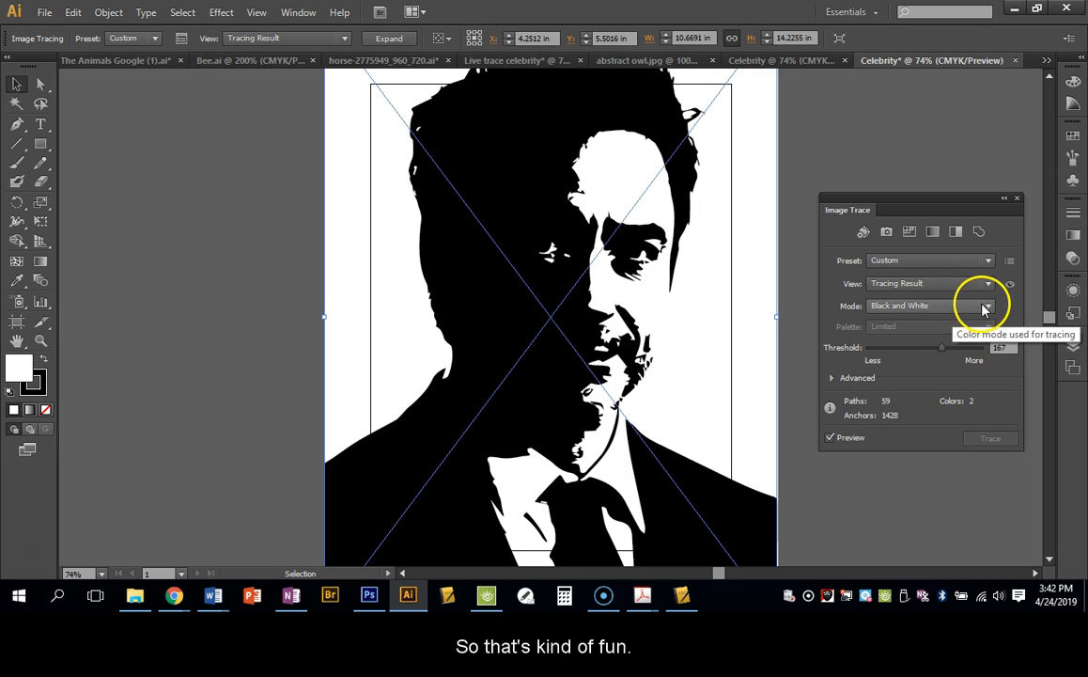
# Try the Sketched Art preset on the portrait, then Silhouettes with a threshold of 115 and in Color mode
pyautogui.click(988, 262)
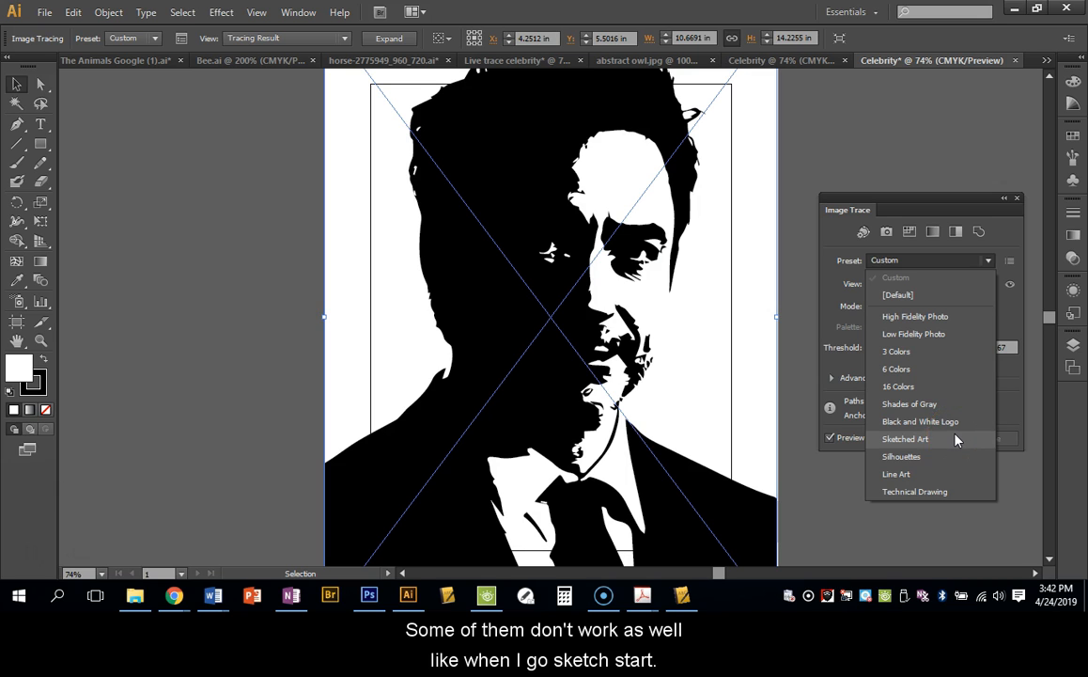
pyautogui.click(956, 439)
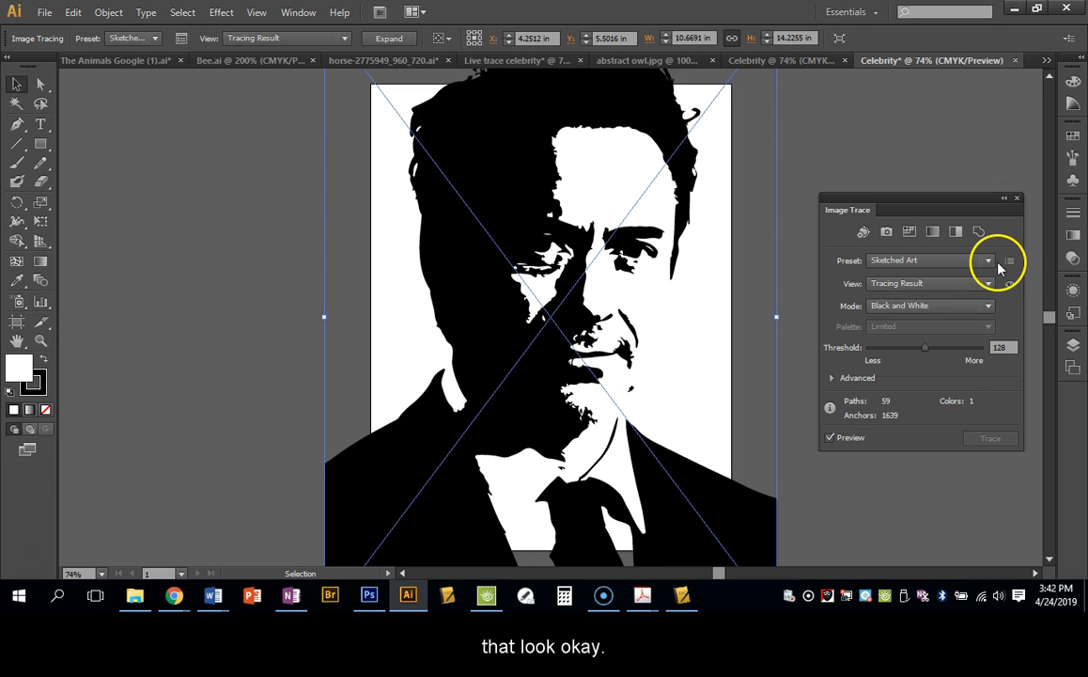
pyautogui.click(988, 260)
pyautogui.click(964, 455)
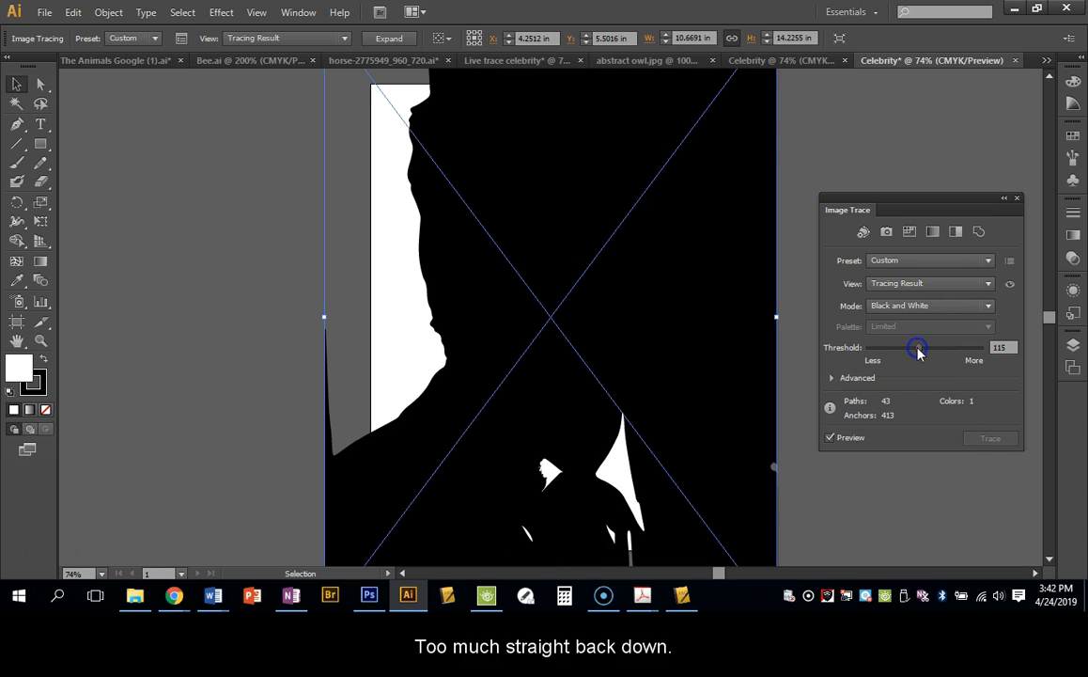
pyautogui.click(986, 306)
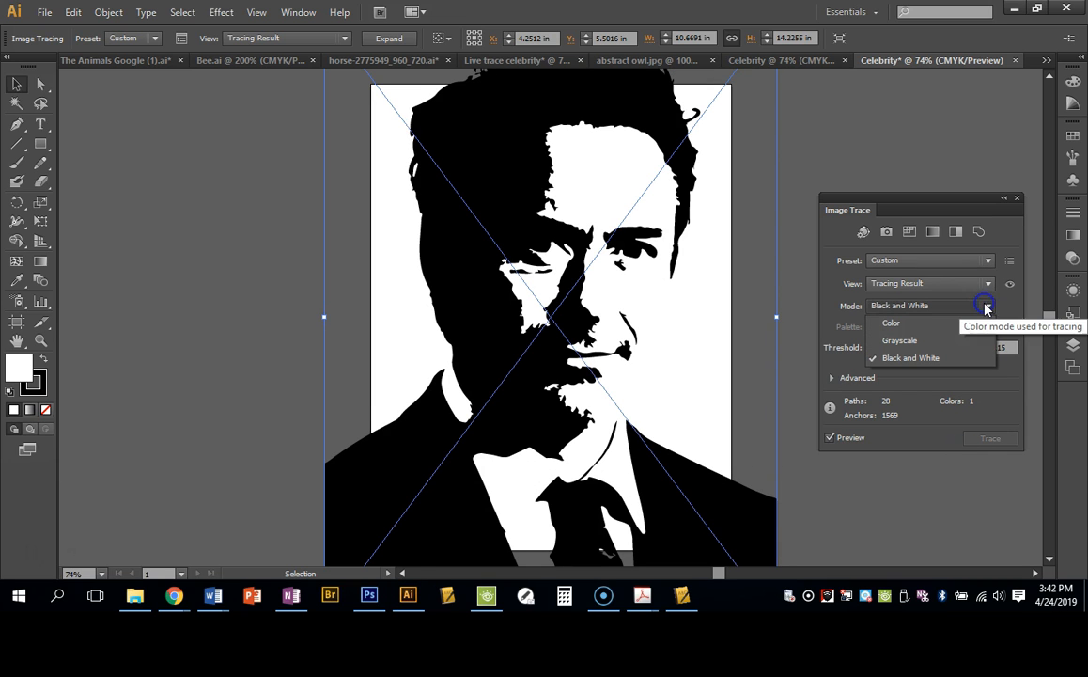
pyautogui.click(972, 324)
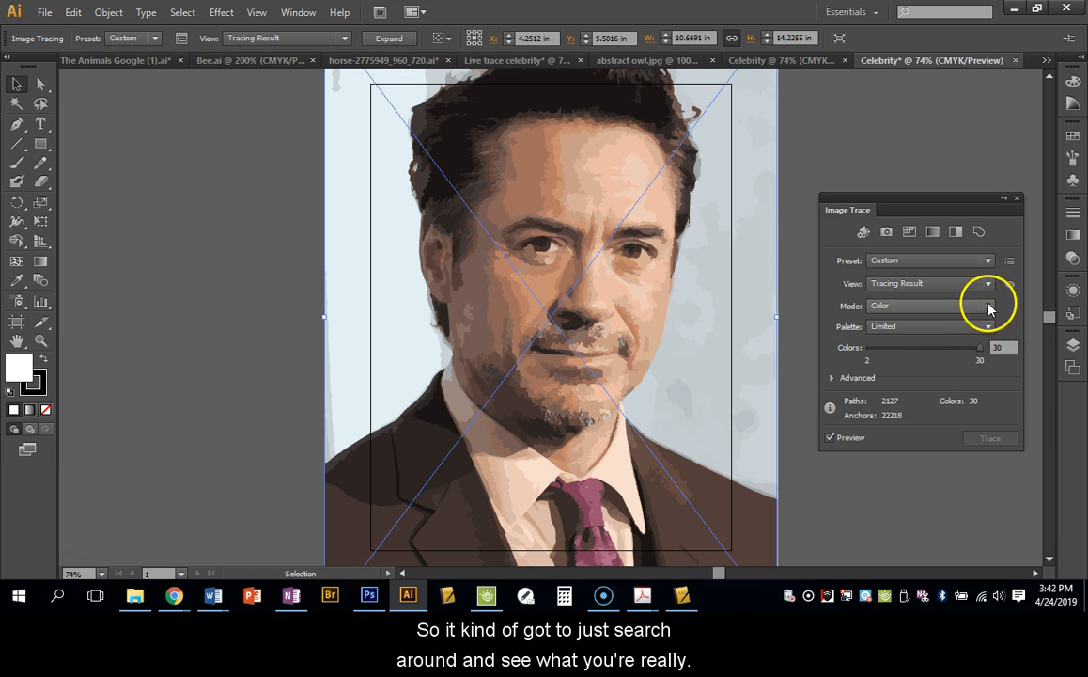
# Try the Line Art preset with a threshold of 199, then Technical Drawing with a threshold of 205
pyautogui.click(987, 263)
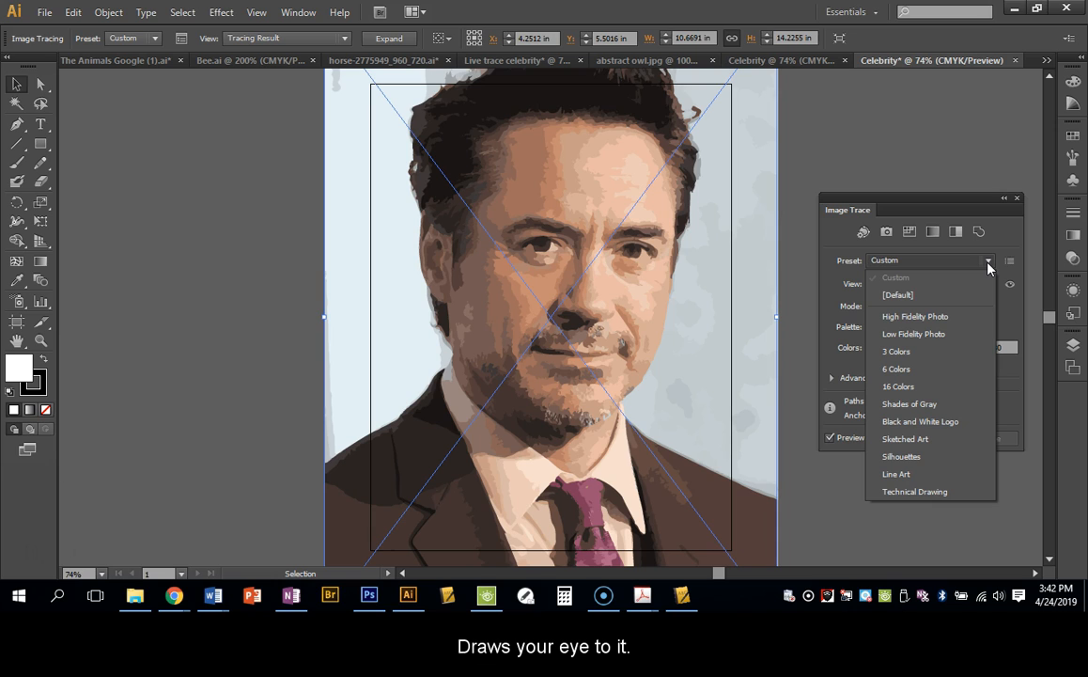
pyautogui.click(949, 475)
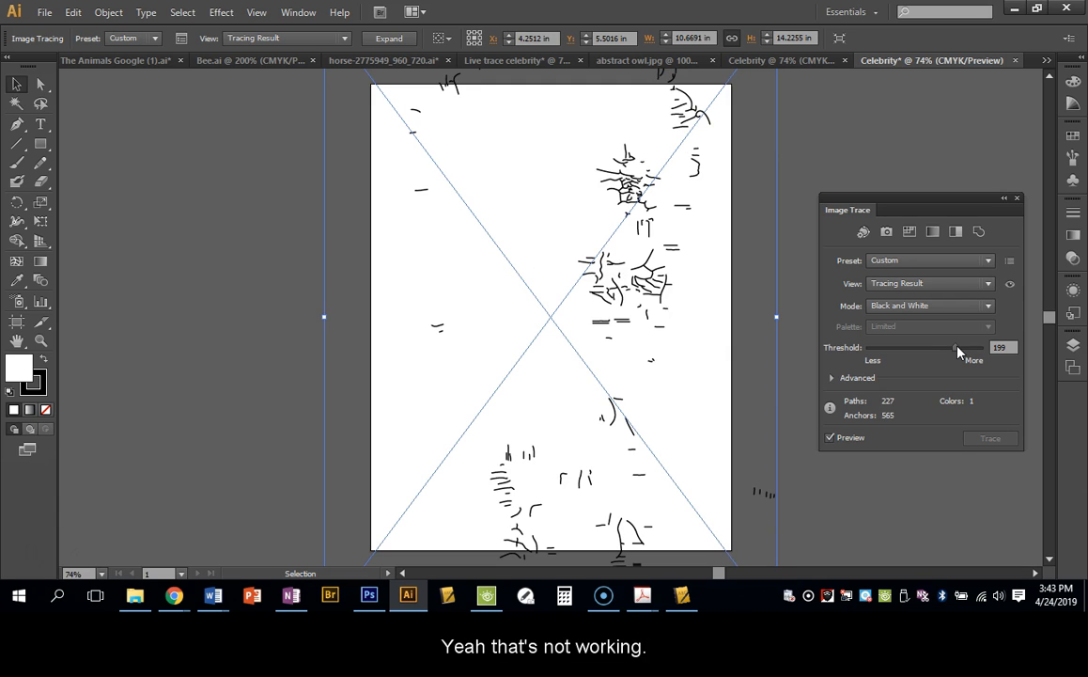
pyautogui.click(955, 490)
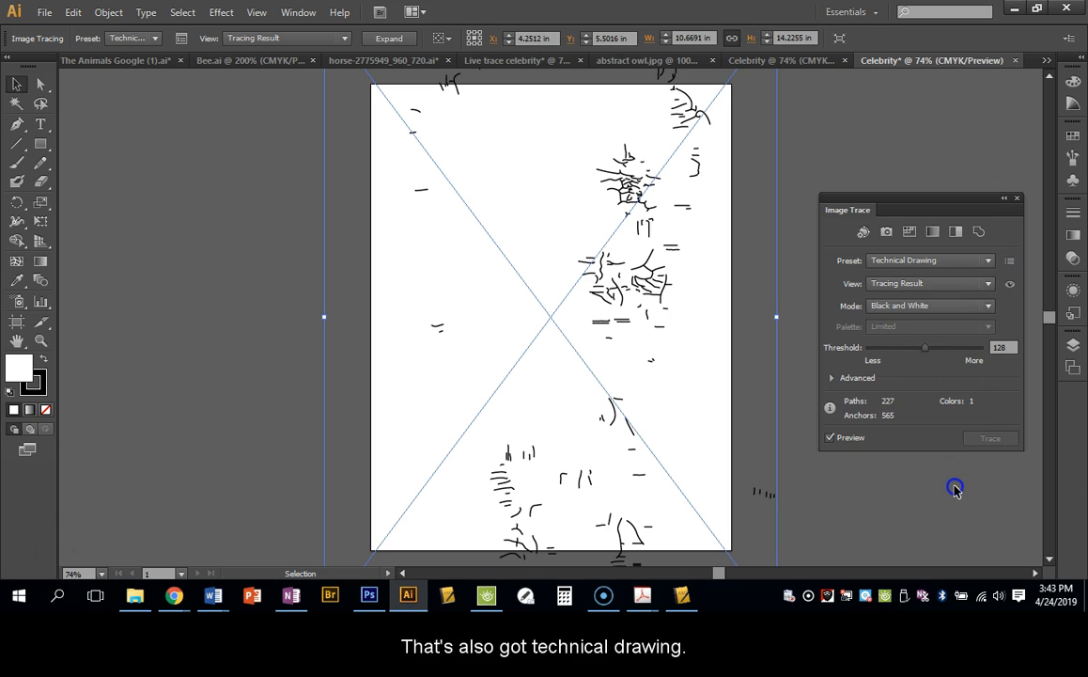
pyautogui.click(960, 348)
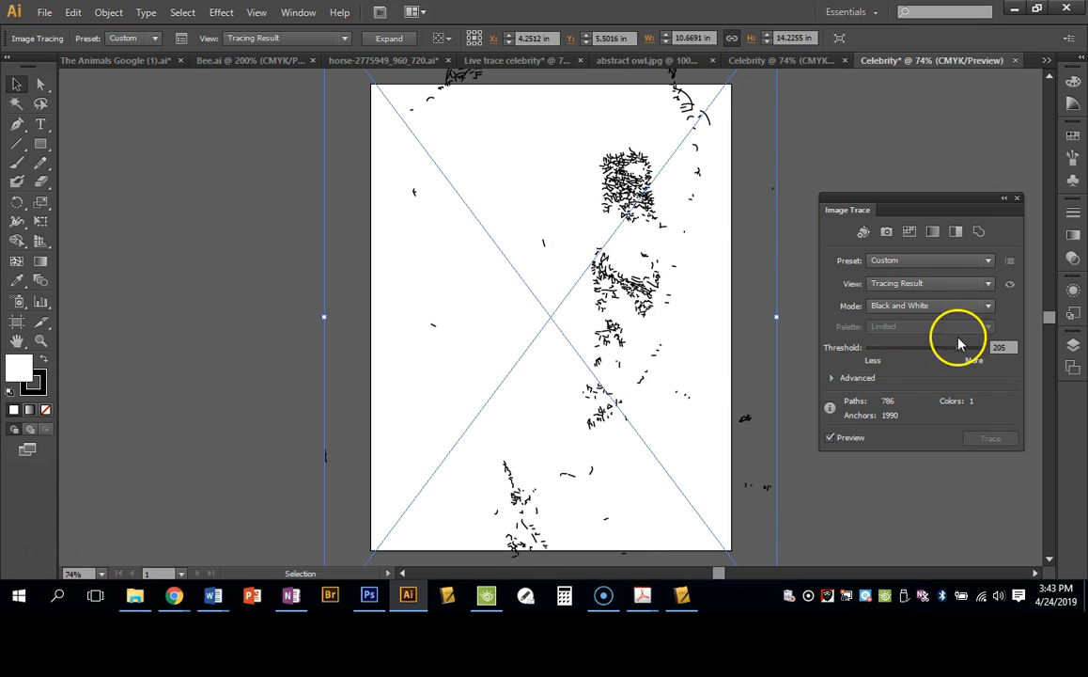
# Try the Color tracing mode with a Limited palette of 30 colors and inspect the face up close
pyautogui.click(979, 307)
pyautogui.click(974, 329)
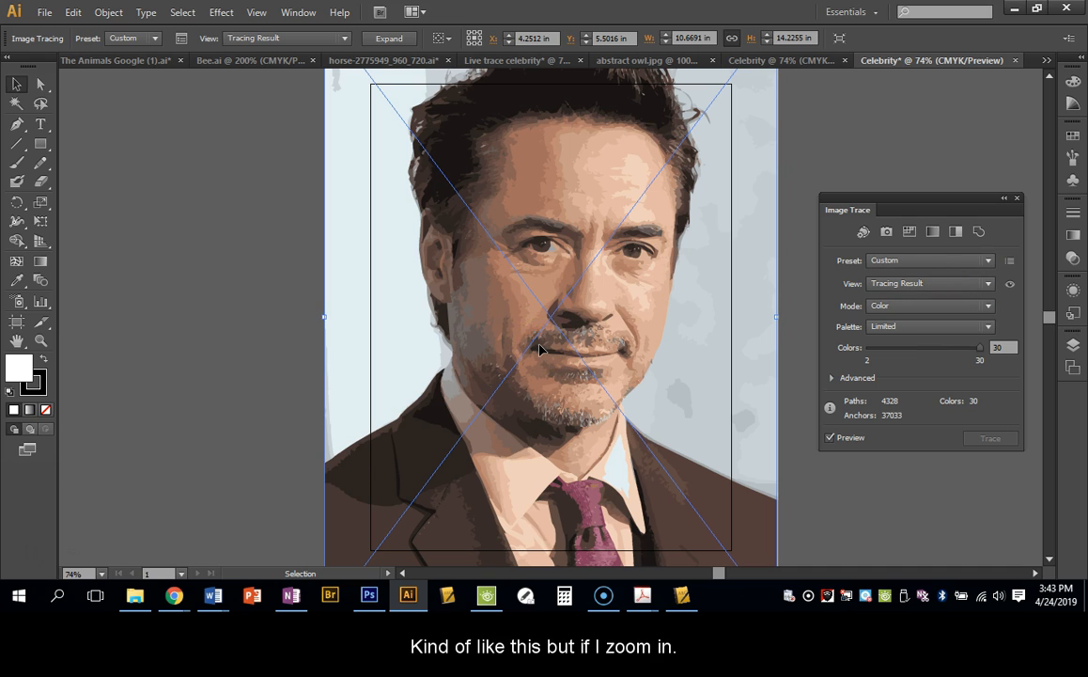
pyautogui.scroll(2, 540, 349)
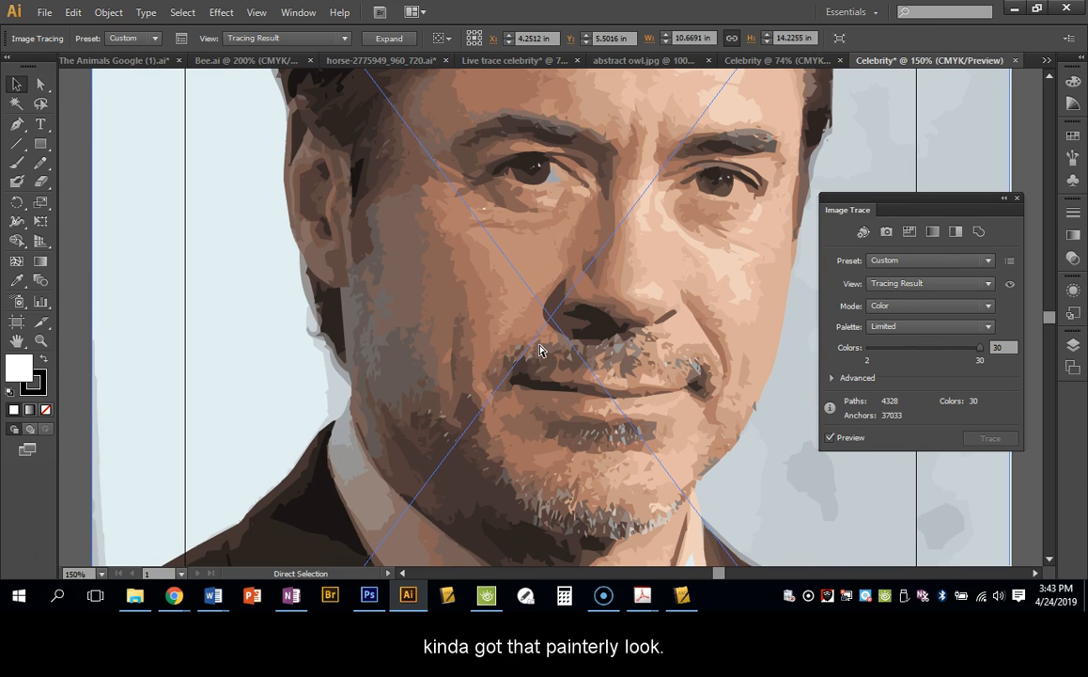
pyautogui.hotkey('ctrl', '-')
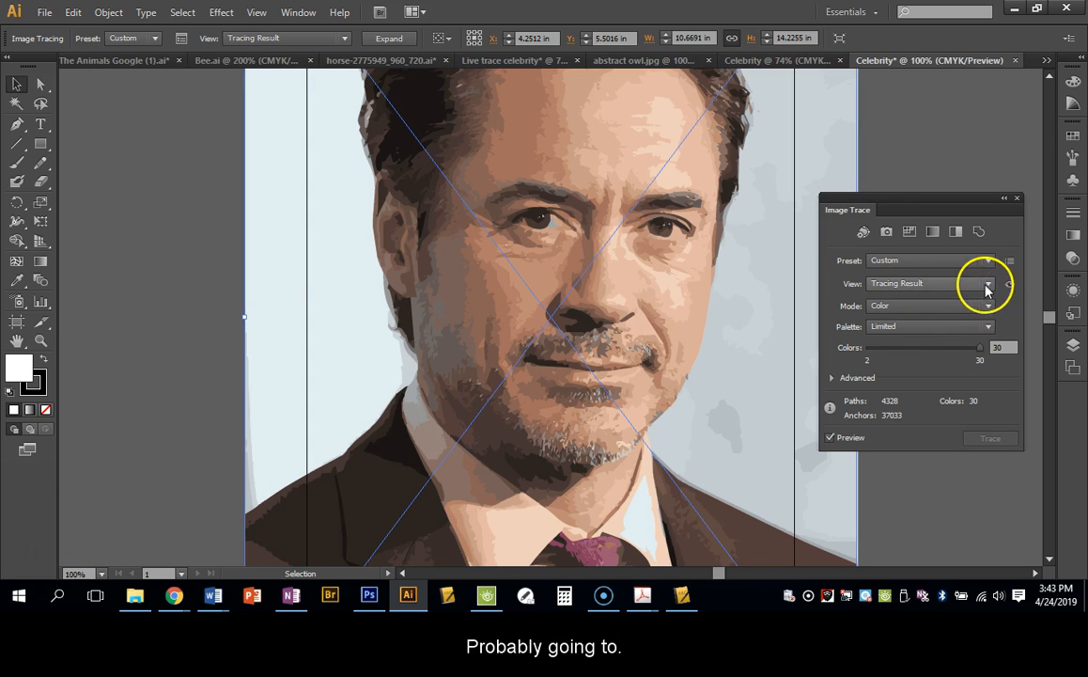
# Retrace the portrait with the 3 Colors preset
pyautogui.click(989, 283)
pyautogui.click(990, 284)
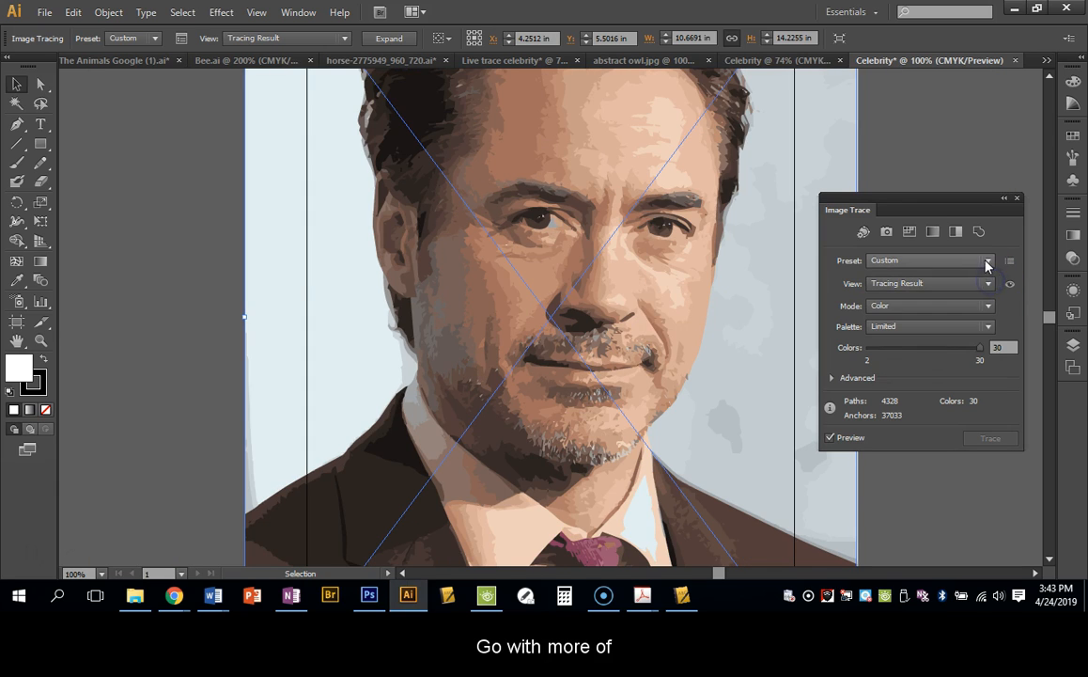
pyautogui.click(988, 260)
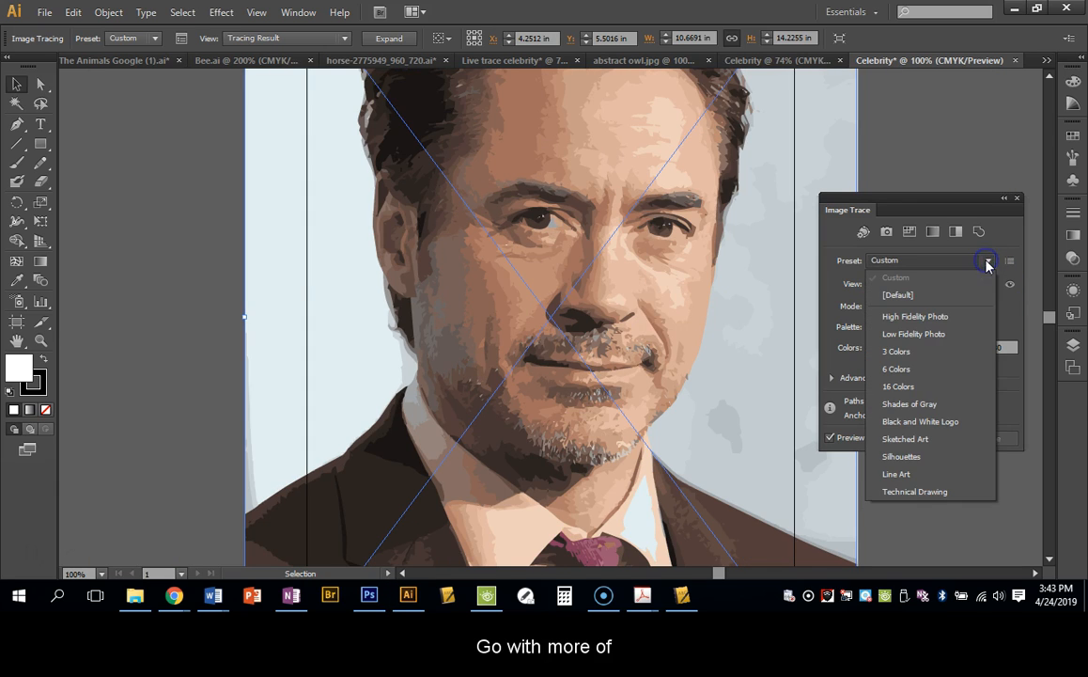
pyautogui.click(944, 359)
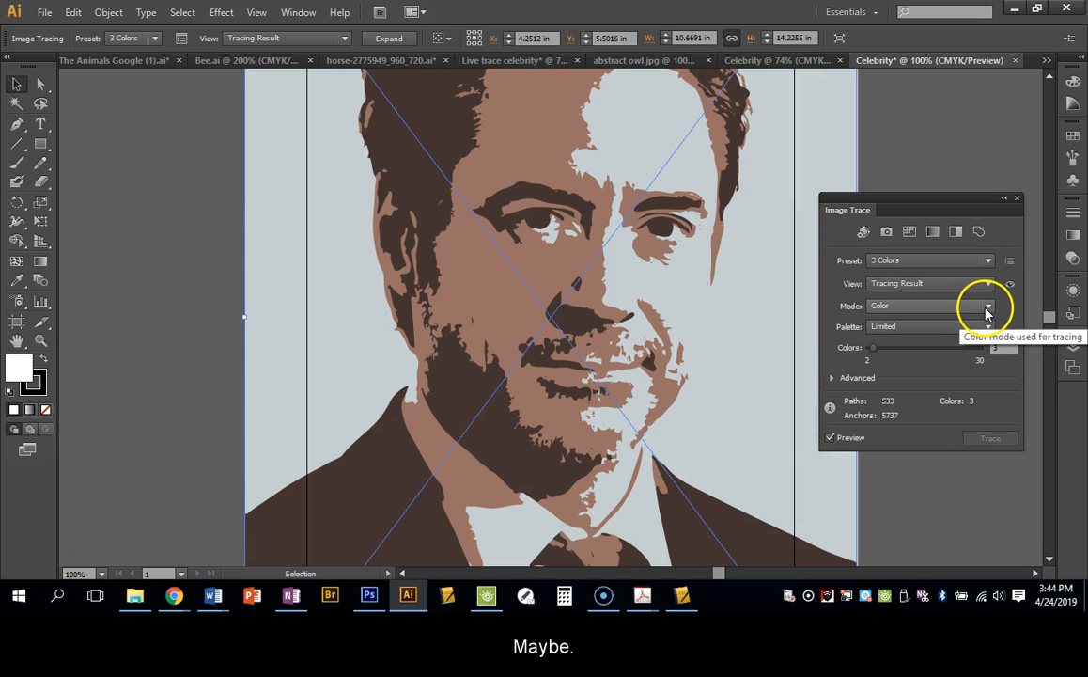
# Try the Automatic palette for the trace, then return to the Limited palette with 3 colors
pyautogui.click(987, 326)
pyautogui.click(964, 345)
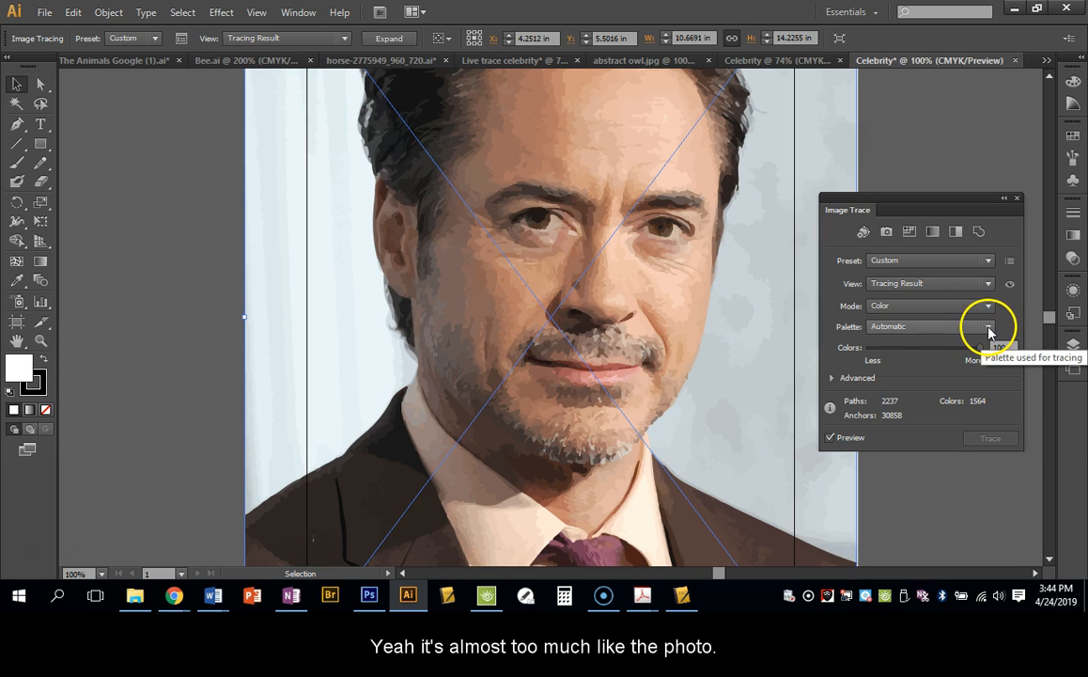
pyautogui.click(987, 326)
pyautogui.click(964, 359)
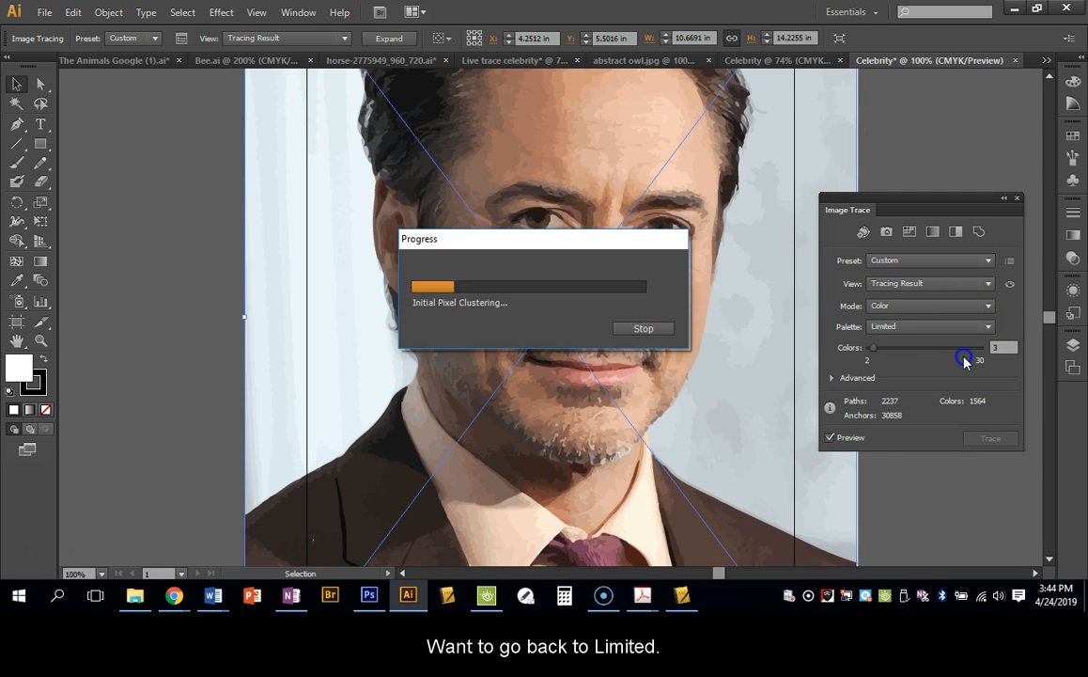
# Try a Limited palette of 5 colors for the portrait trace, then set it to 6 colors
pyautogui.click(1003, 347)
pyautogui.write('5')
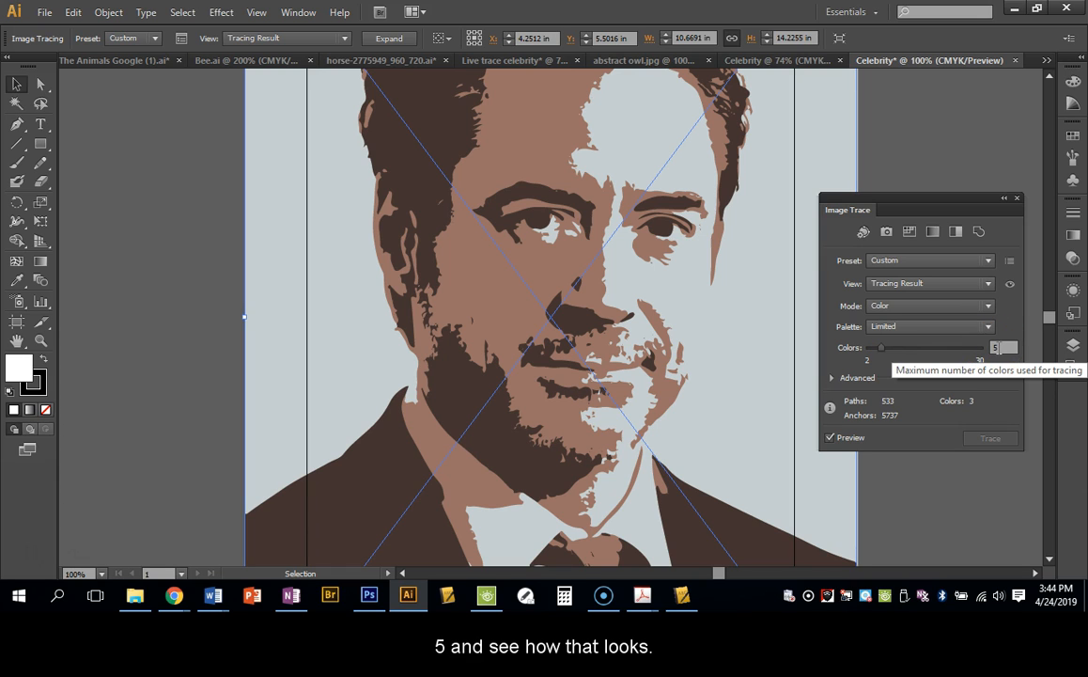
pyautogui.click(999, 346)
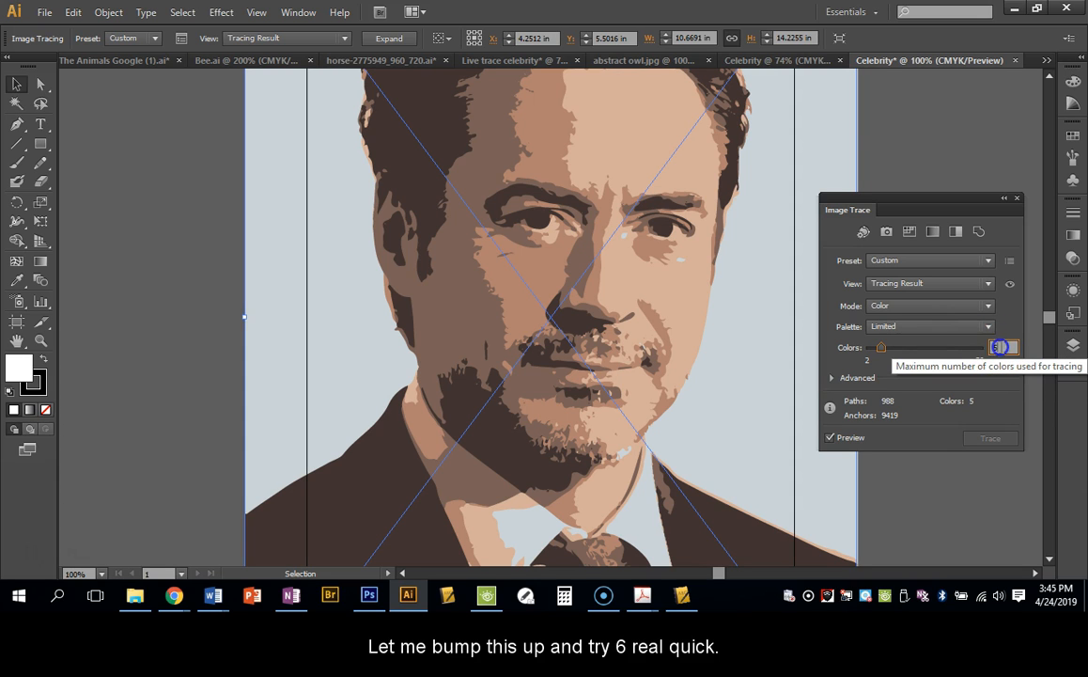
pyautogui.write('6')
pyautogui.press('Return')
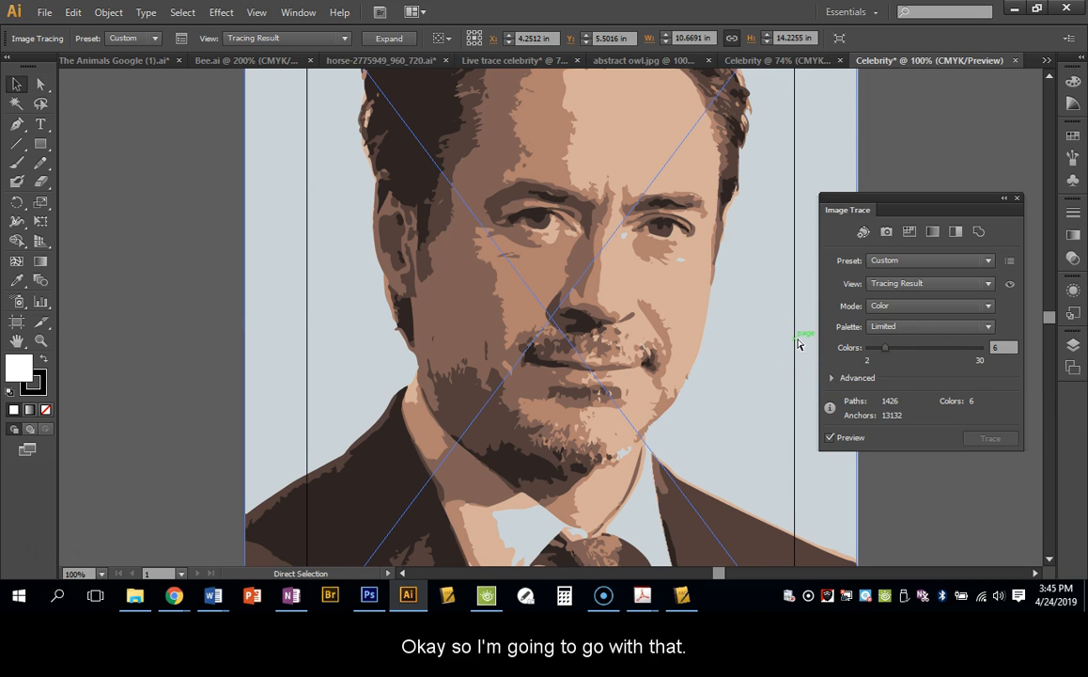
pyautogui.hotkey('ctrl', '-')
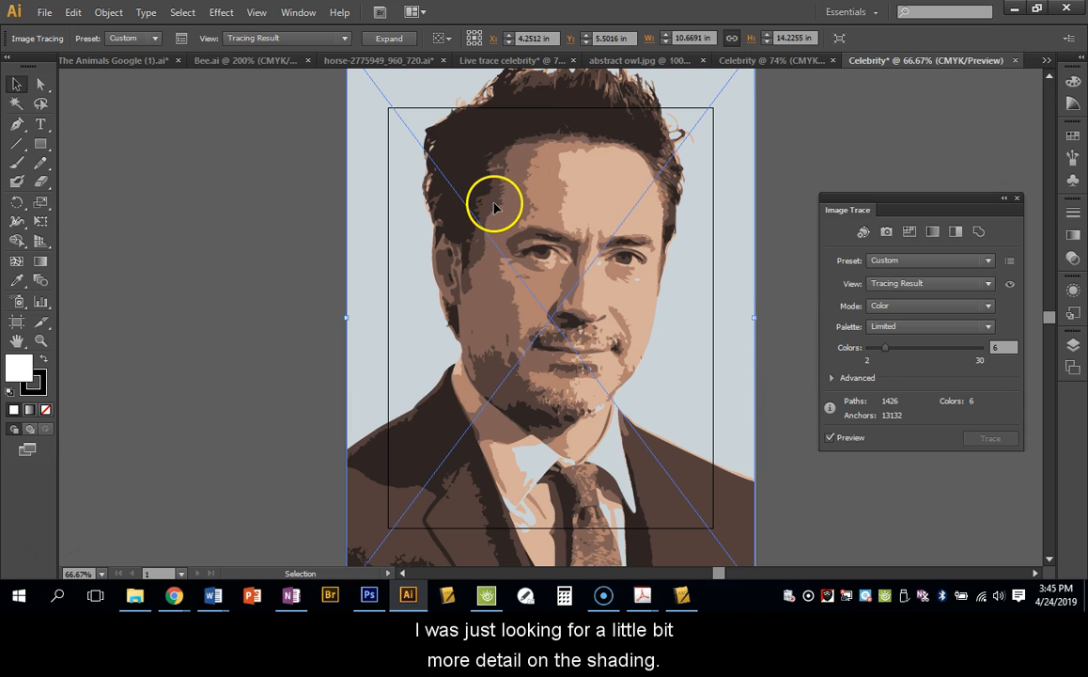
# Expand the traced portrait into editable paths and ungroup them
pyautogui.click(393, 42)
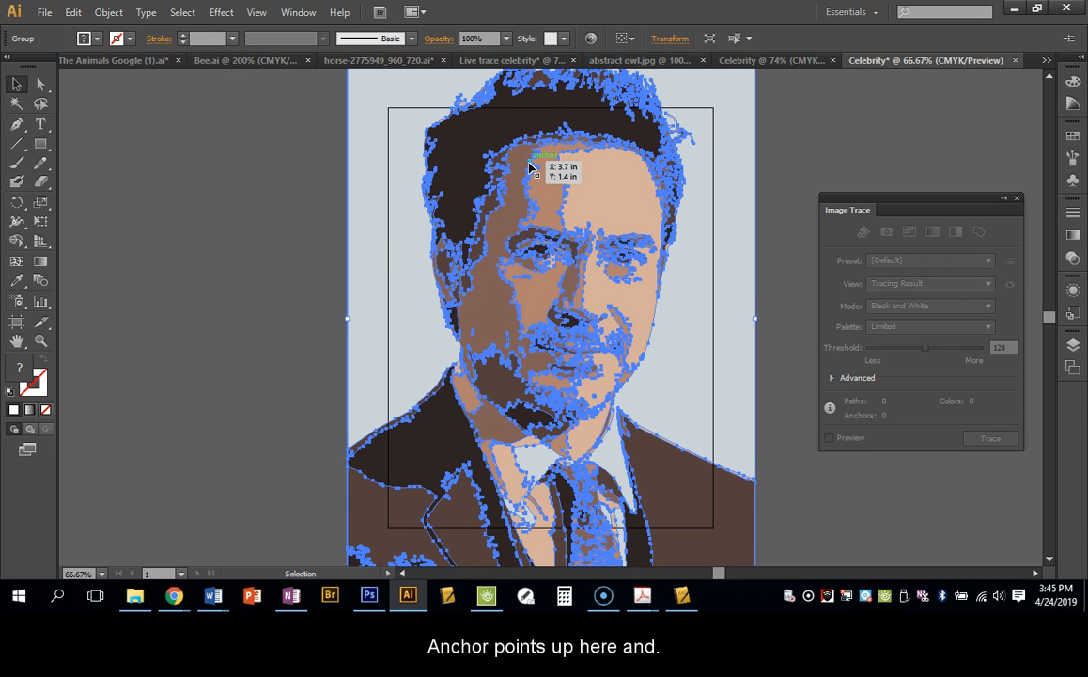
pyautogui.click(376, 219)
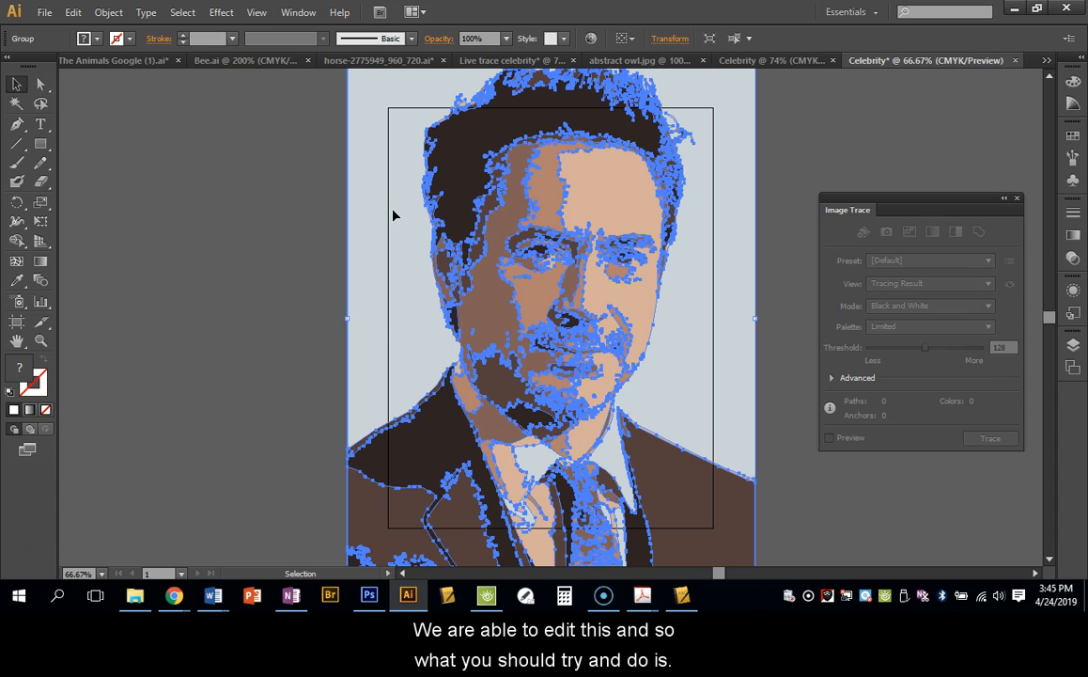
pyautogui.click(398, 215)
pyautogui.rightClick(399, 214)
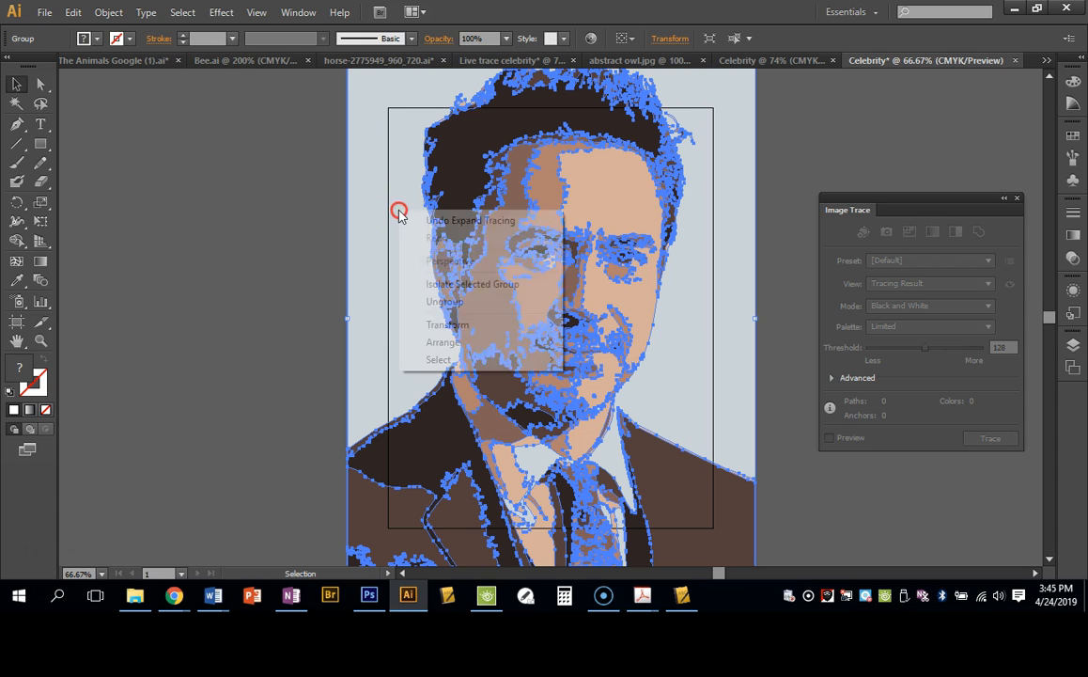
pyautogui.click(435, 296)
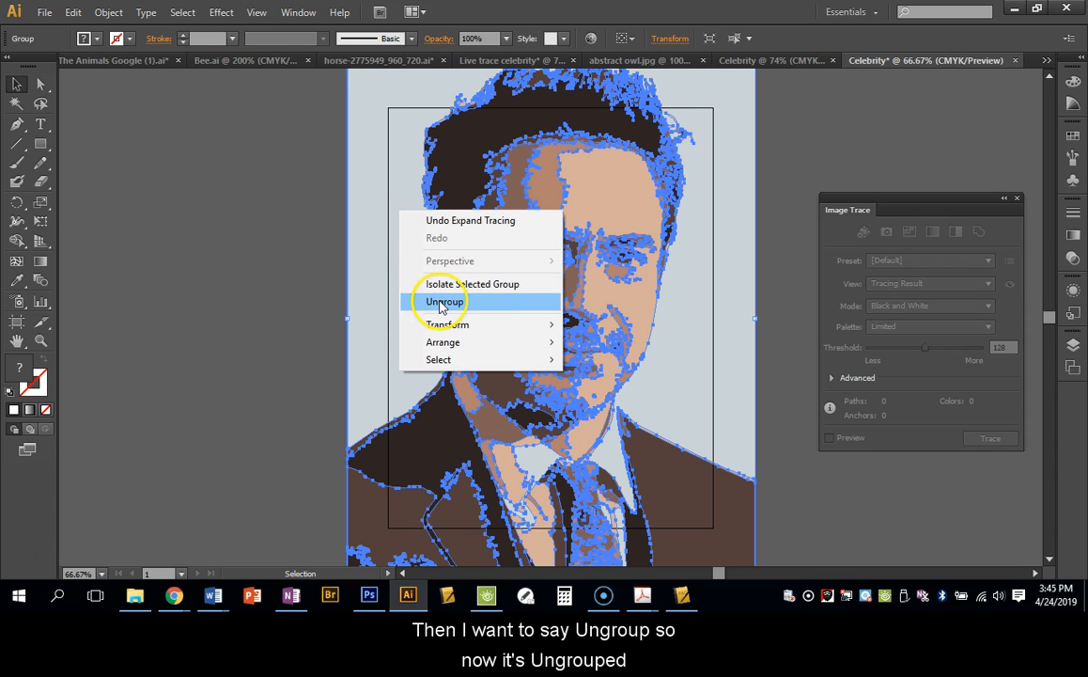
pyautogui.click(438, 300)
# Delete the pale blue background shape and the leftover background patch inside the hair curl beside the head
pyautogui.click(262, 276)
pyautogui.click(343, 288)
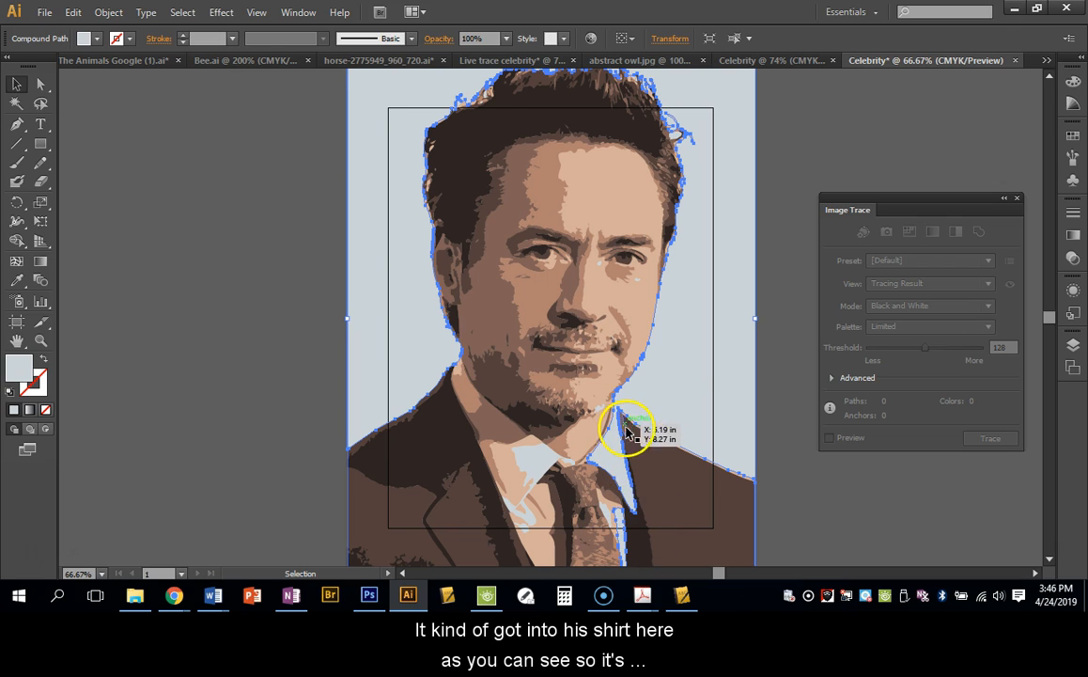
pyautogui.press('Delete')
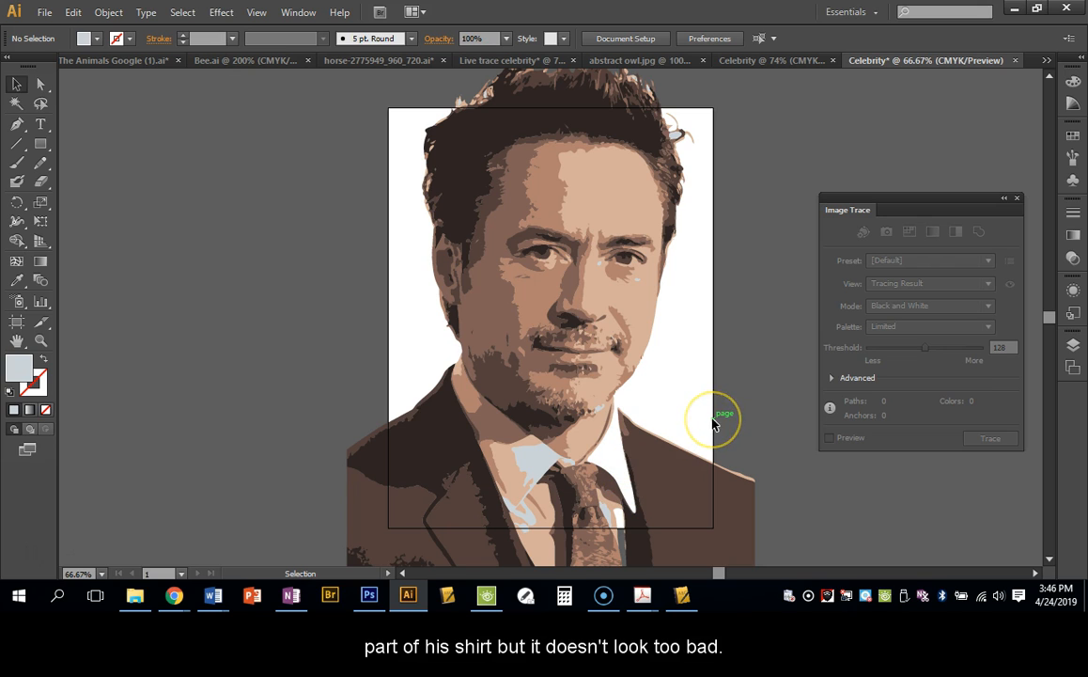
pyautogui.click(677, 138)
pyautogui.press('Delete')
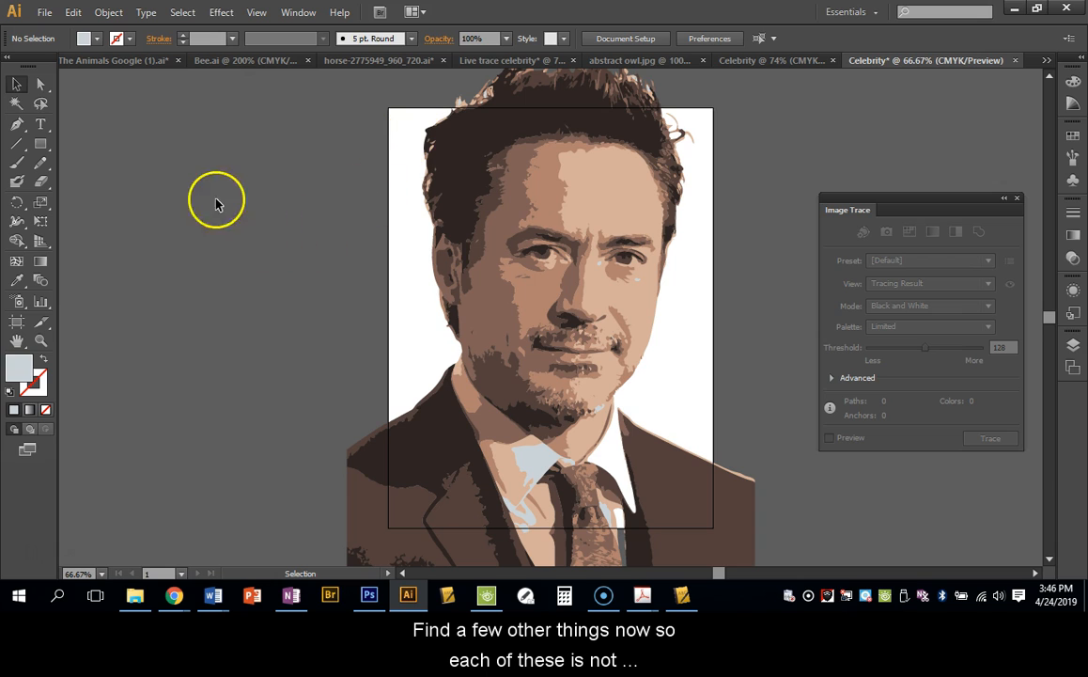
pyautogui.click(35, 83)
pyautogui.click(429, 166)
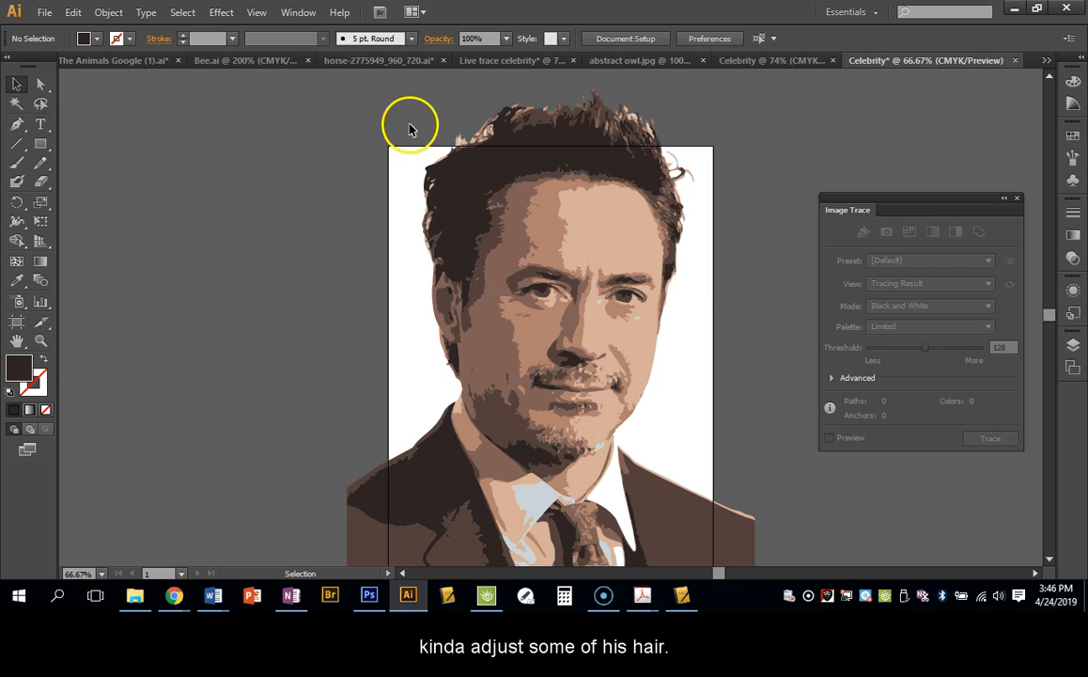
# Group all the portrait paths, scale the group down to about the page width and position it within the artboard
pyautogui.moveTo(307, 104)
pyautogui.mouseDown()
pyautogui.moveTo(750, 366)
pyautogui.moveTo(788, 553)
pyautogui.moveTo(773, 577)
pyautogui.moveTo(773, 500)
pyautogui.mouseUp()
pyautogui.rightClick(652, 303)
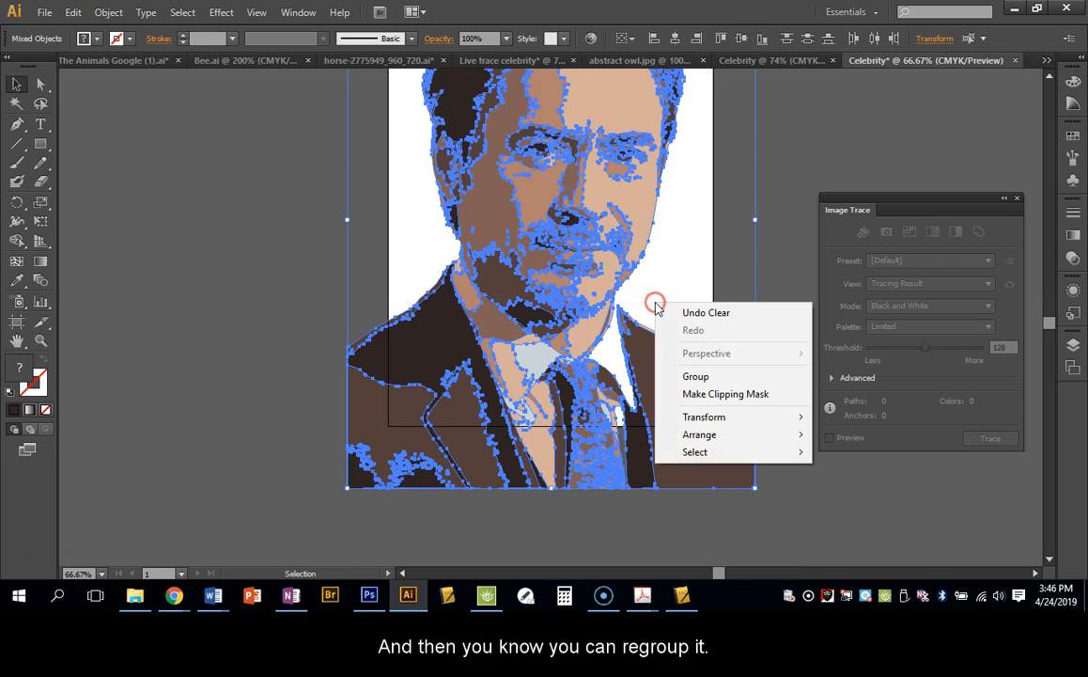
pyautogui.click(702, 376)
pyautogui.moveTo(755, 487); pyautogui.dragTo(711, 424)
pyautogui.scroll(2, 747, 324)
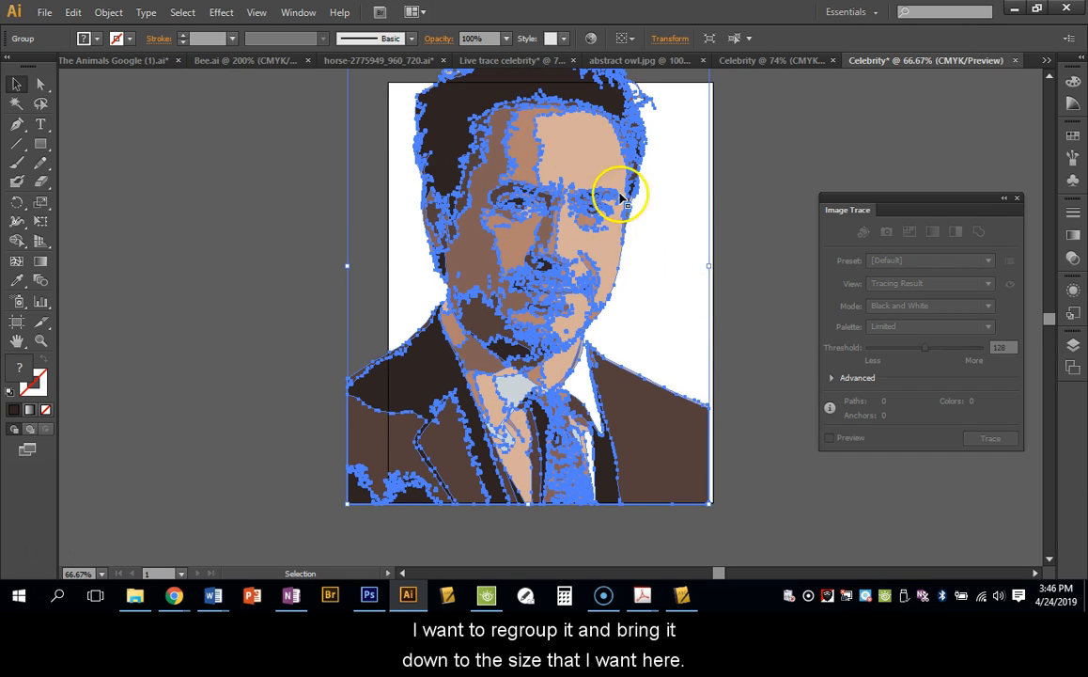
pyautogui.scroll(2, 658, 216)
pyautogui.click(737, 329)
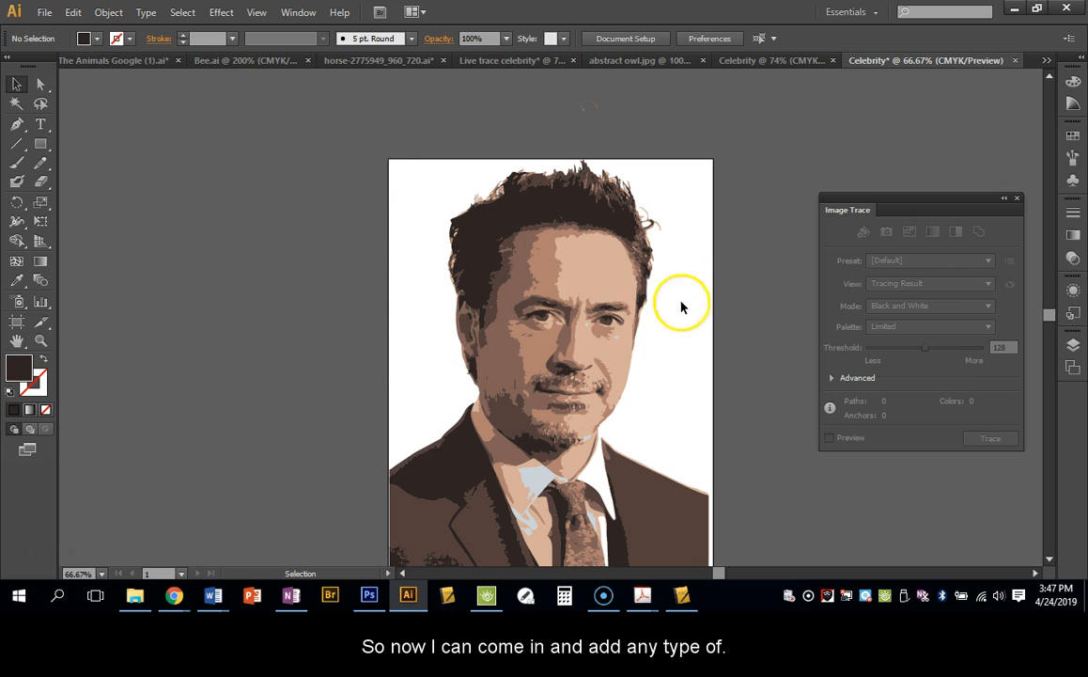
# Choose a medium blue fill and add a new layer beneath the portrait layer
pyautogui.click(17, 123)
pyautogui.doubleClick(20, 368)
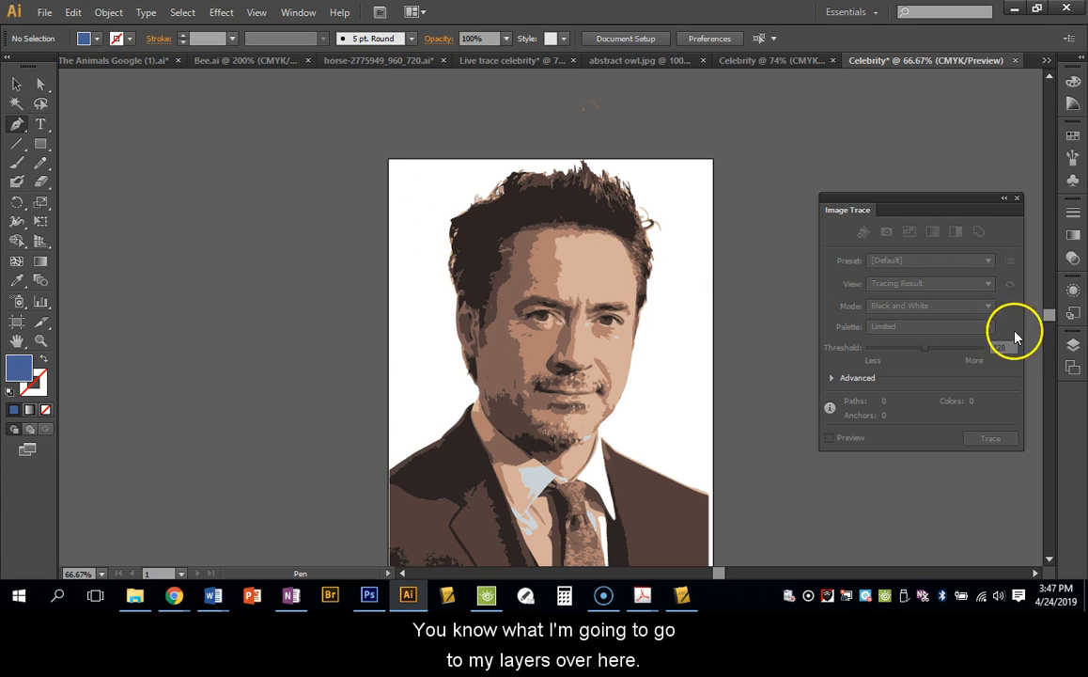
pyautogui.click(1073, 346)
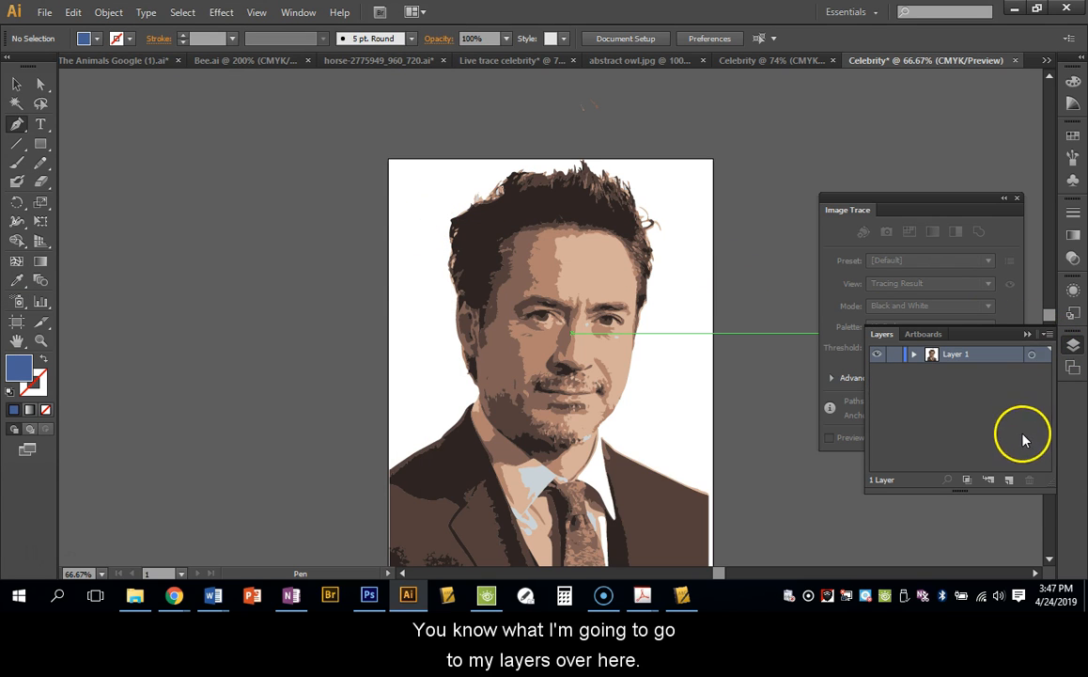
pyautogui.click(1010, 479)
pyautogui.moveTo(956, 354); pyautogui.dragTo(967, 377)
# Draw a five-sided blue shape with the Pen tool behind the top of the head on the new layer
pyautogui.click(417, 181)
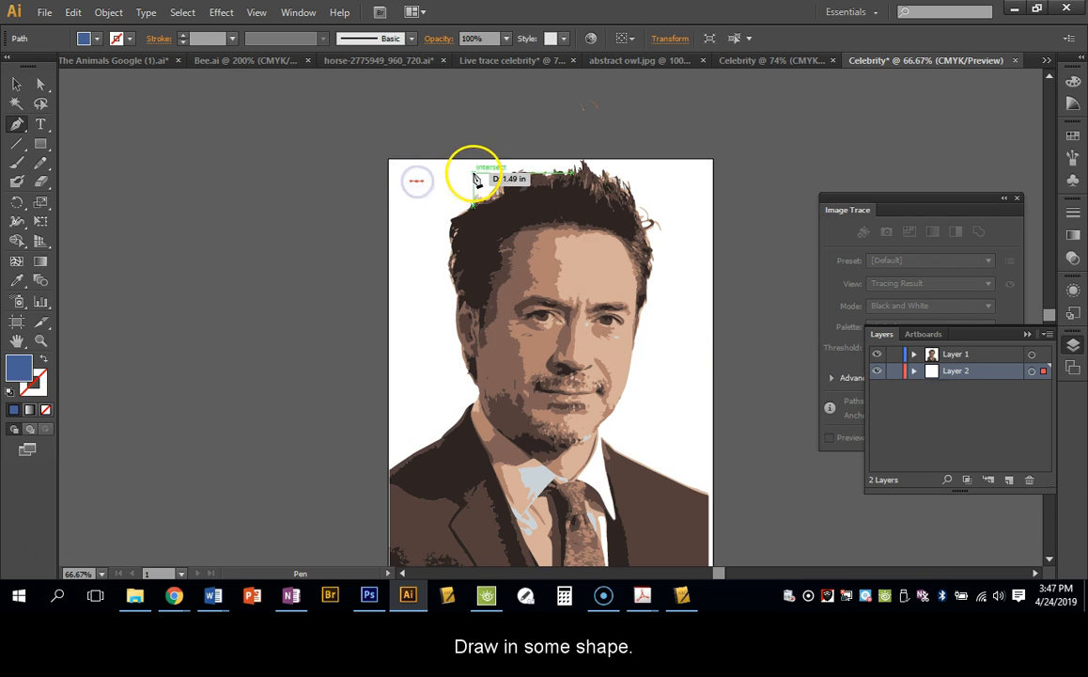
pyautogui.click(473, 174)
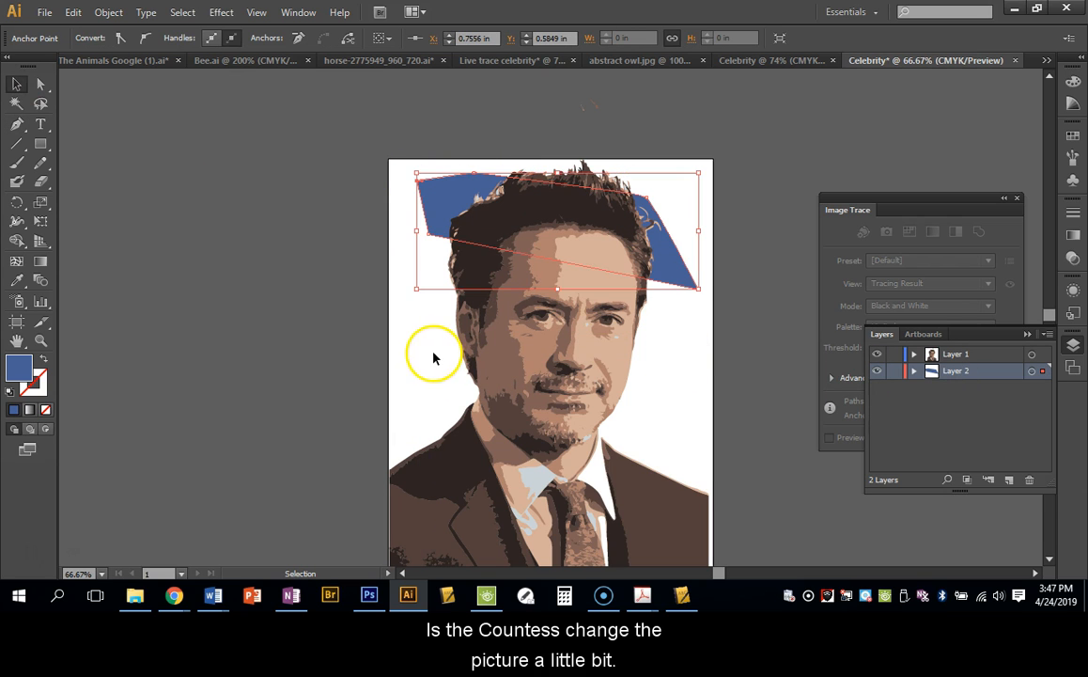
pyautogui.click(432, 354)
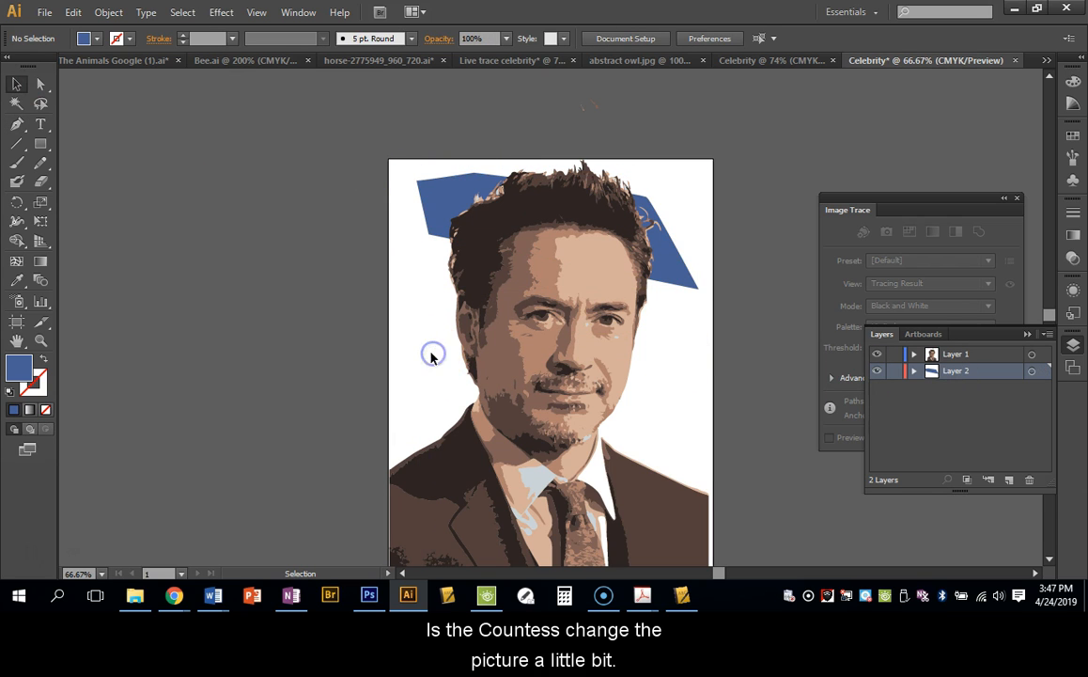
# Stretch the blue shape down to chin level and shift it slightly up and to the left behind the head
pyautogui.click(683, 280)
pyautogui.moveTo(553, 293); pyautogui.dragTo(555, 452)
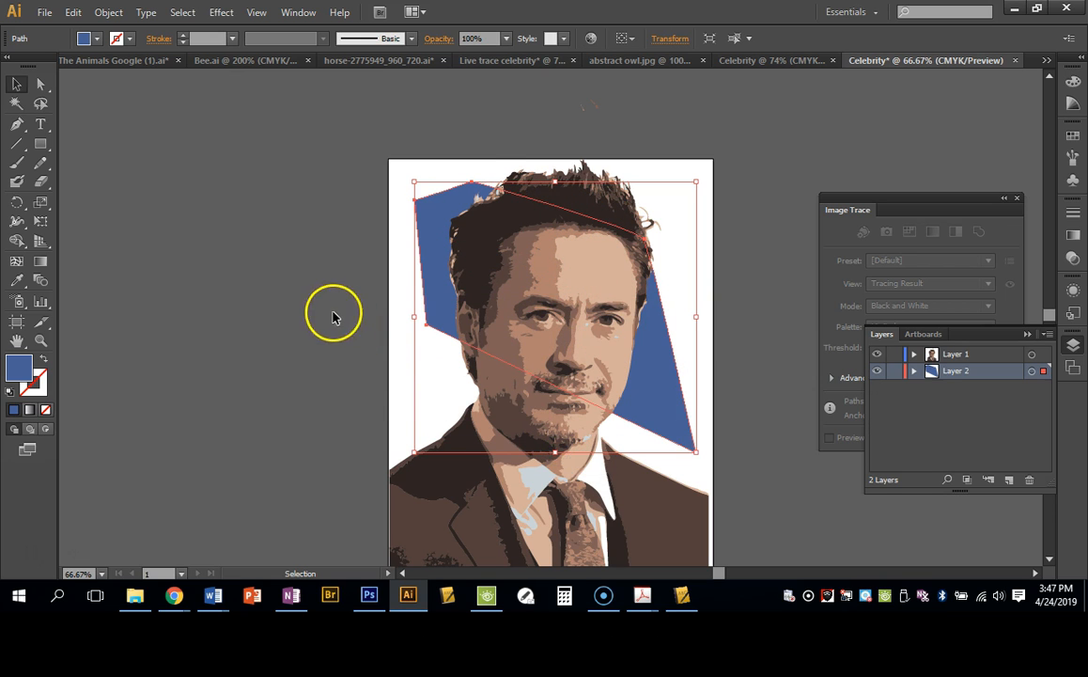
pyautogui.click(311, 250)
pyautogui.moveTo(671, 367)
pyautogui.mouseDown()
pyautogui.moveTo(676, 353)
pyautogui.moveTo(657, 360)
pyautogui.mouseUp()
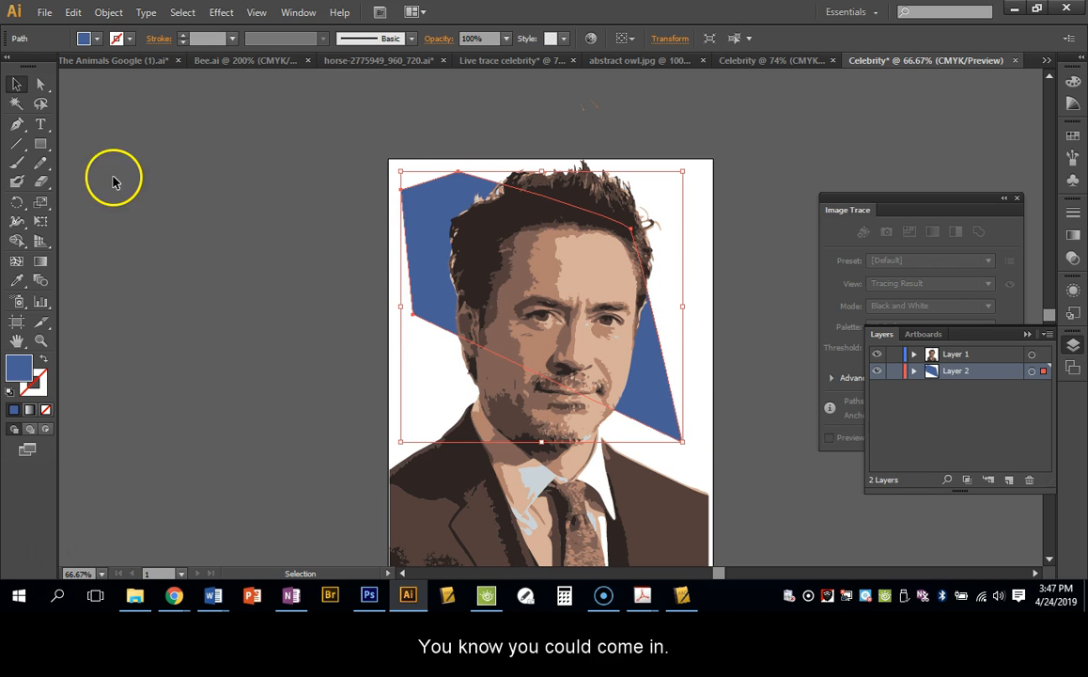
pyautogui.click(16, 142)
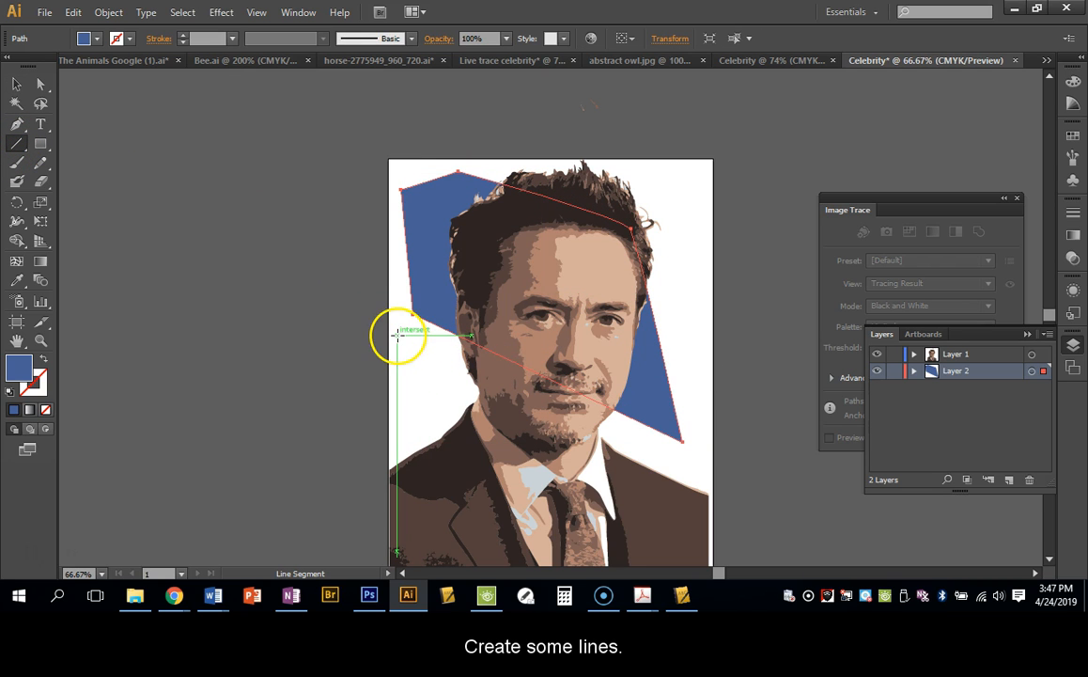
pyautogui.click(396, 334)
pyautogui.press('Escape')
pyautogui.click(15, 87)
pyautogui.click(225, 212)
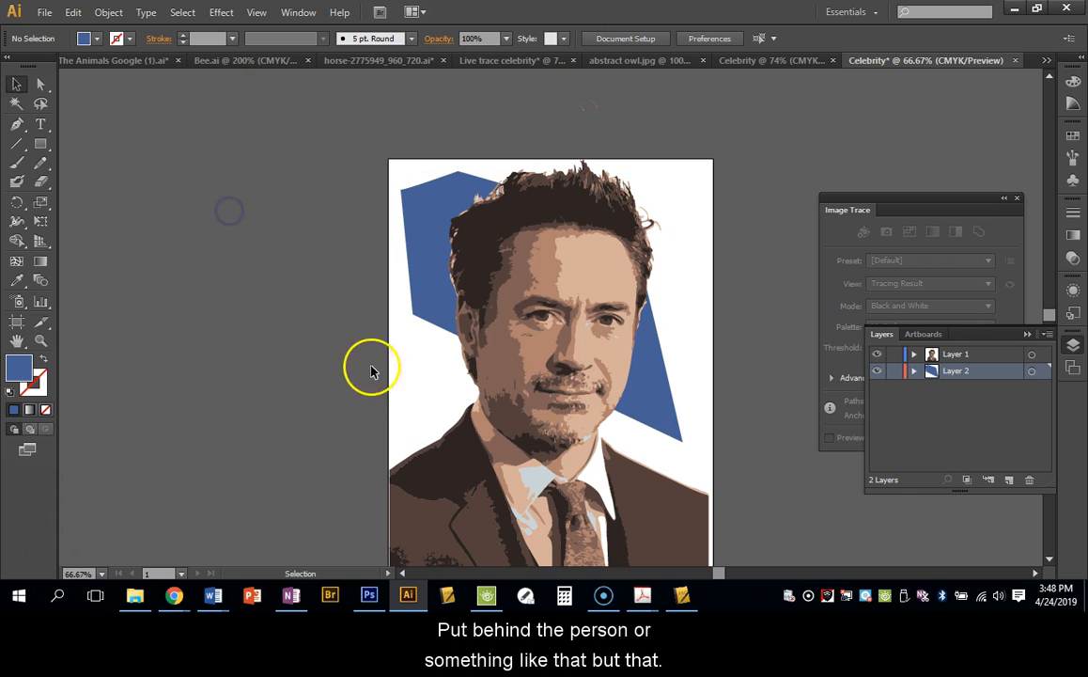
# Draw a short diagonal line across the blue shape's lower-left corner and adjust the line's upper end
pyautogui.click(16, 143)
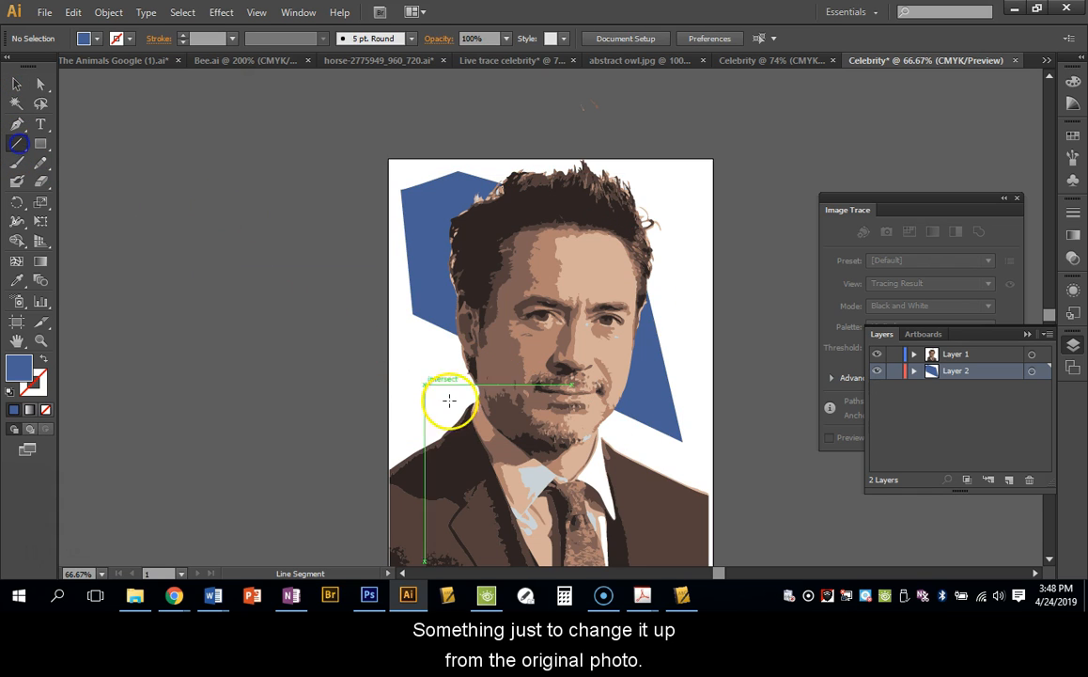
pyautogui.click(411, 337)
pyautogui.click(555, 355)
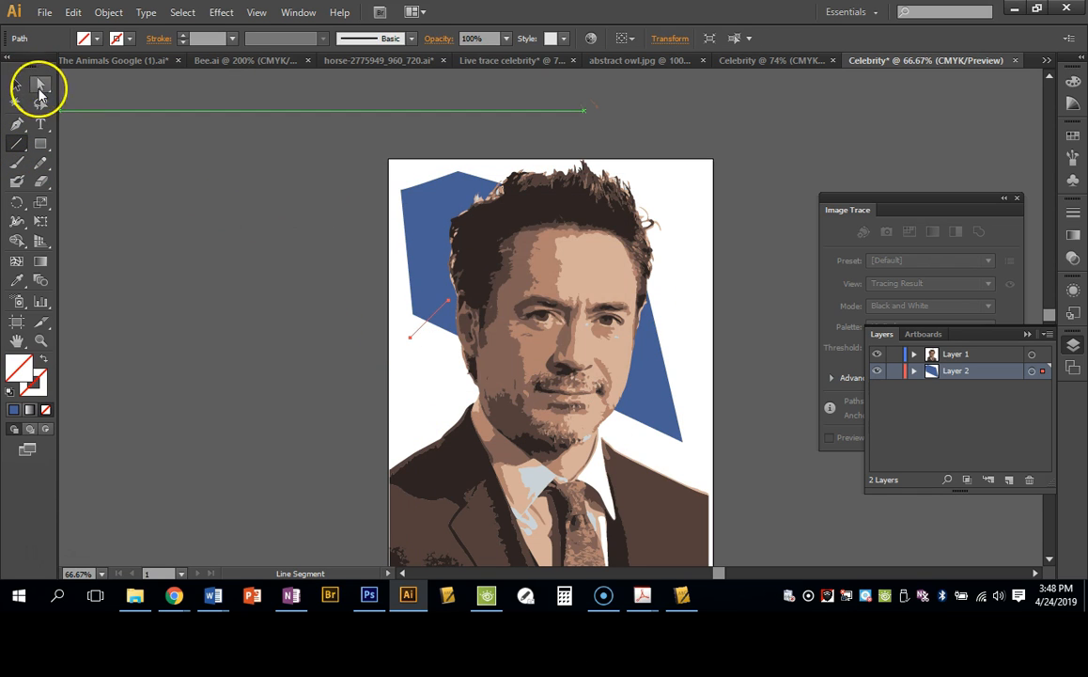
pyautogui.click(40, 87)
pyautogui.moveTo(449, 303); pyautogui.dragTo(428, 366)
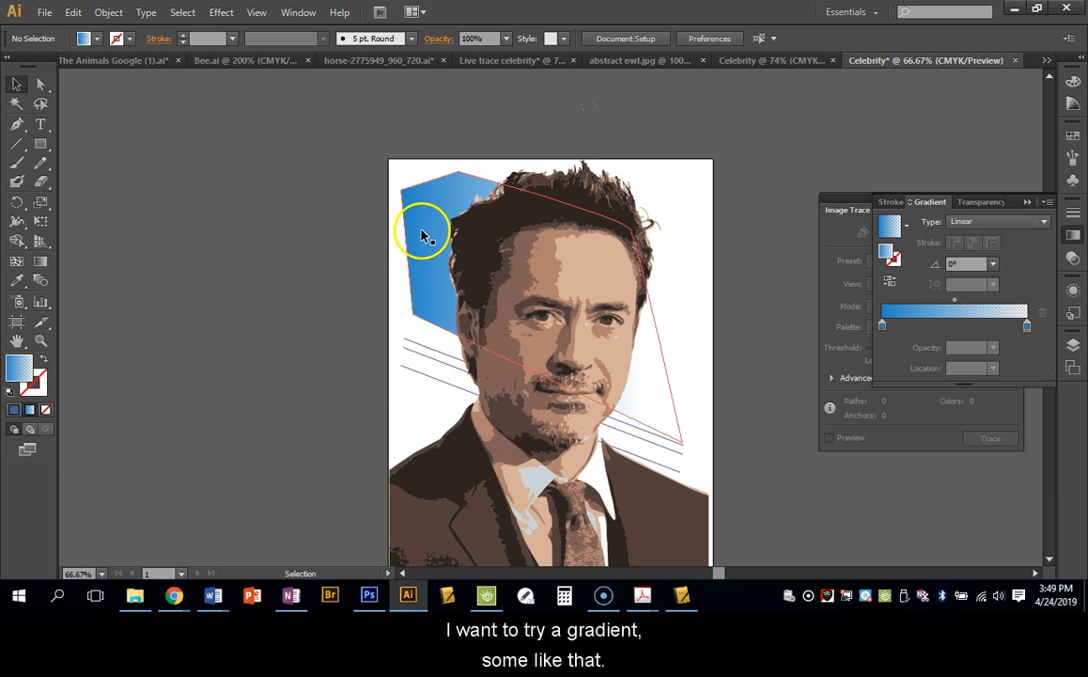
# Reshape the gradient-filled background shape so its right side extends further out beside the head
pyautogui.click(423, 232)
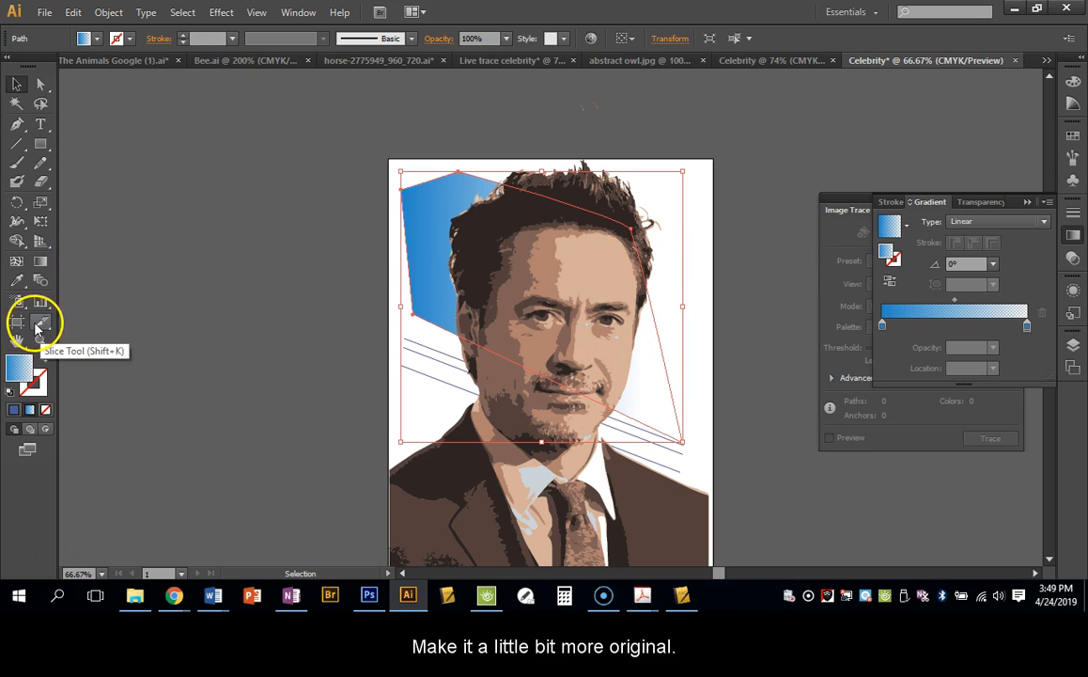
pyautogui.click(157, 312)
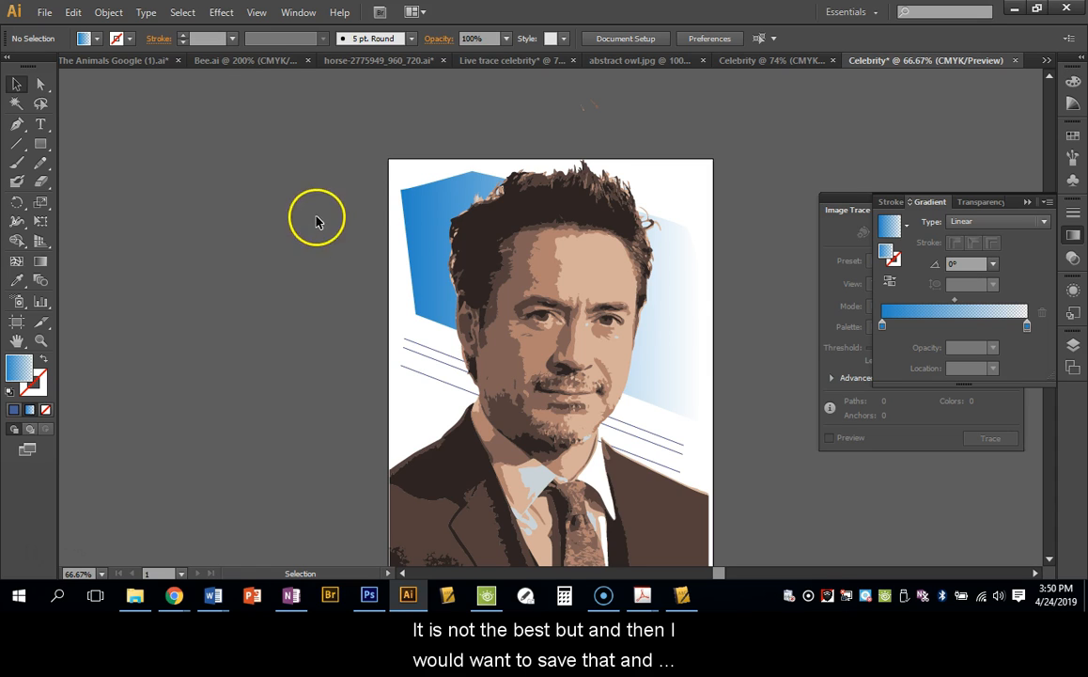
pyautogui.scroll(-1, 317, 219)
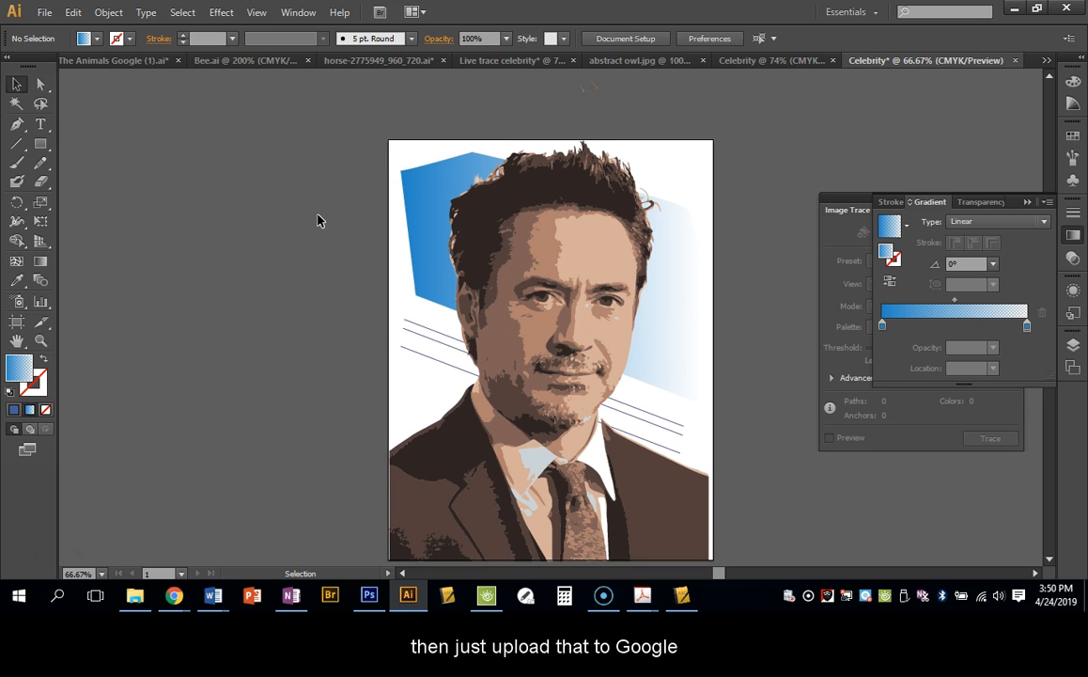
pyautogui.scroll(-1, 316, 220)
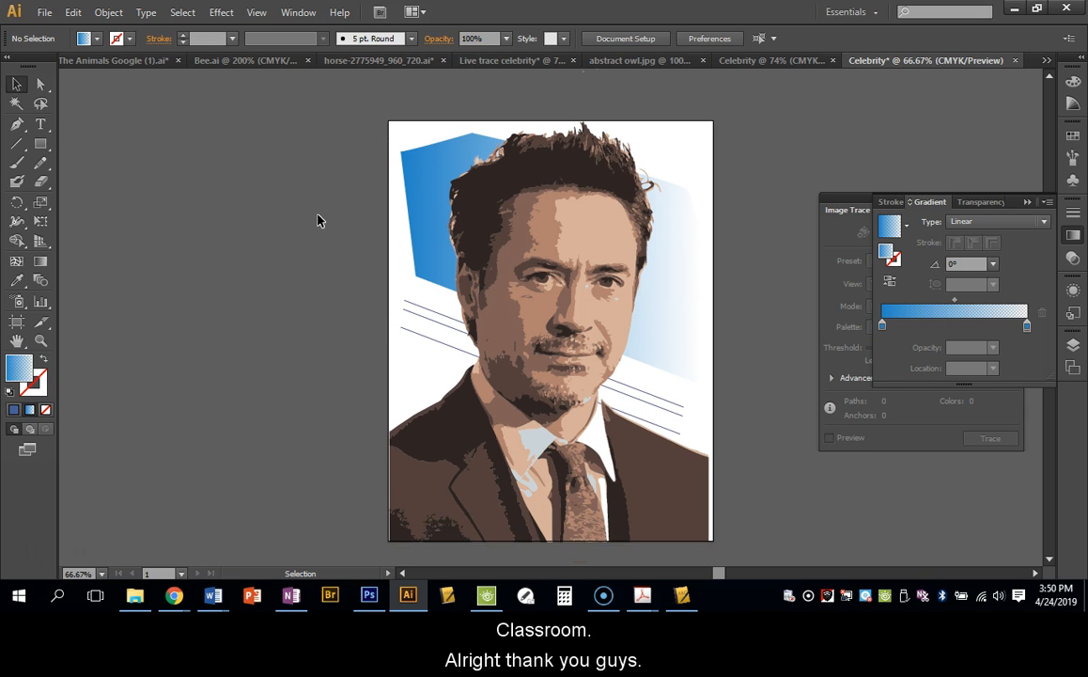